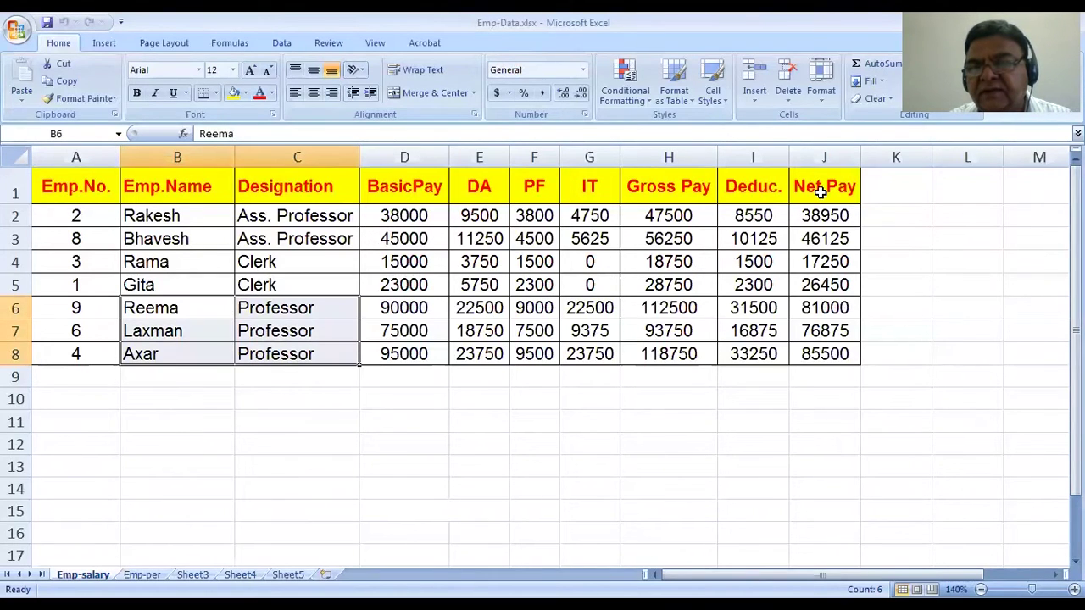
Try a clustered column chart of the Net Pay column including its header (J1:J8), and delete the chart.
{"action": "left_click", "coordinate": [820, 190]}
{"action": "left_click_drag", "start_coordinate": [820, 190], "coordinate": [827, 354]}
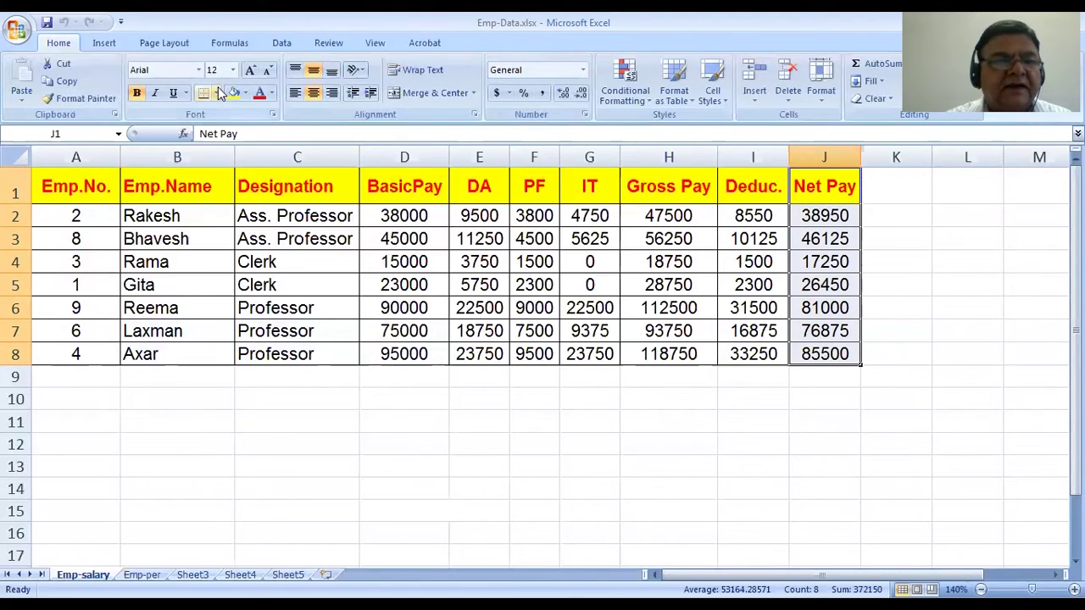
{"action": "left_click", "coordinate": [100, 48]}
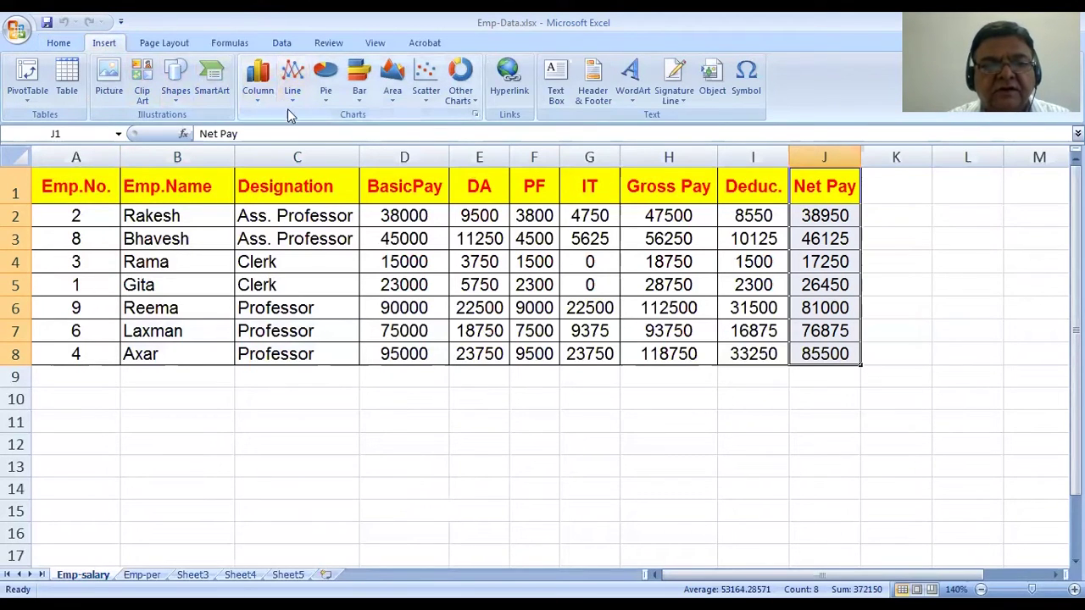
{"action": "left_click", "coordinate": [476, 116]}
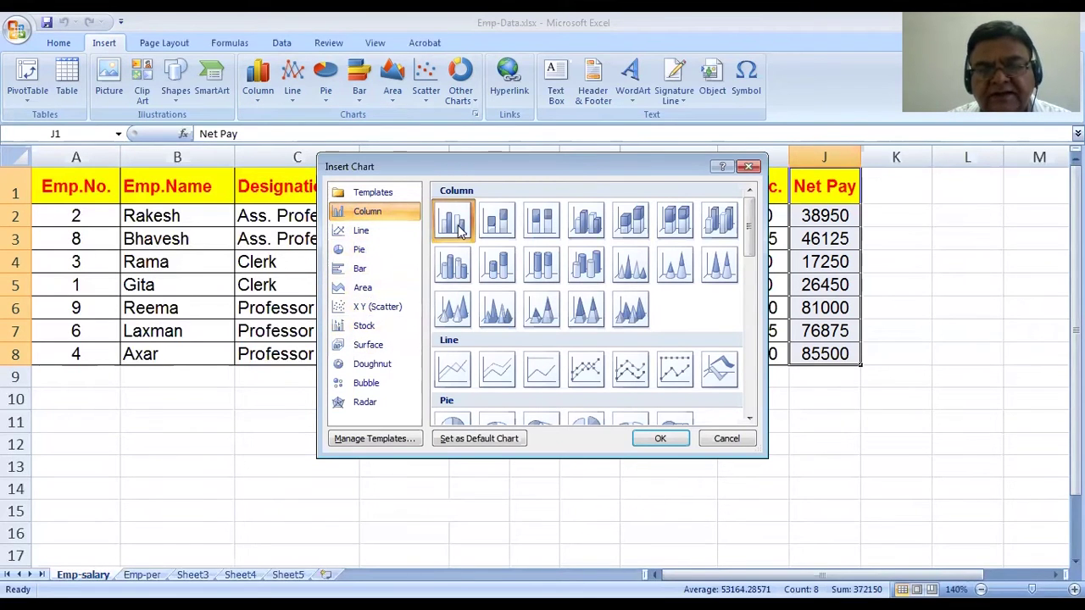
{"action": "left_click", "coordinate": [652, 442]}
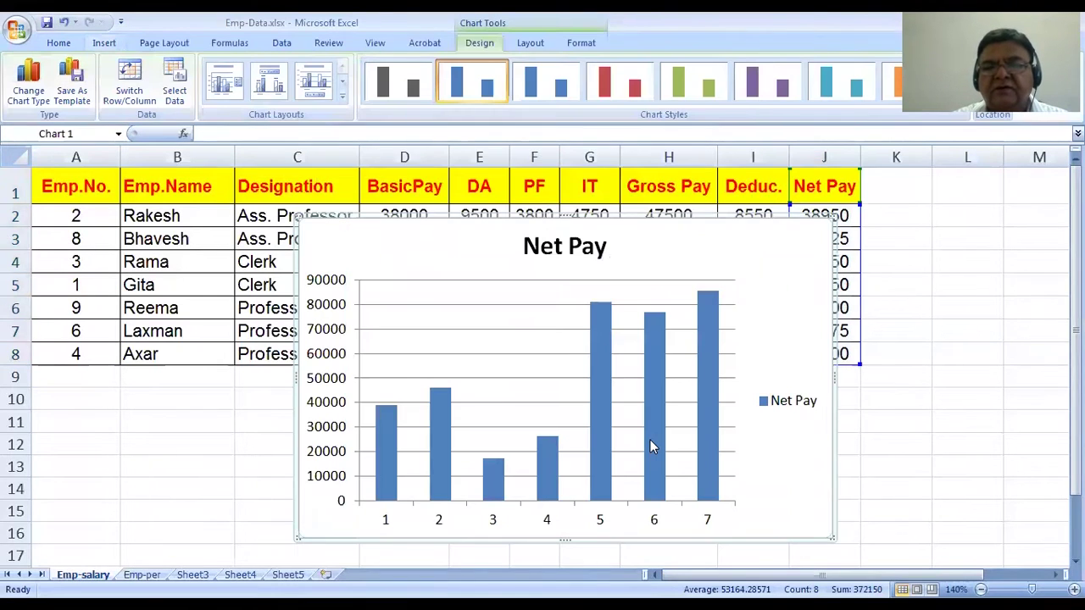
{"action": "mouse_move", "coordinate": [651, 441]}
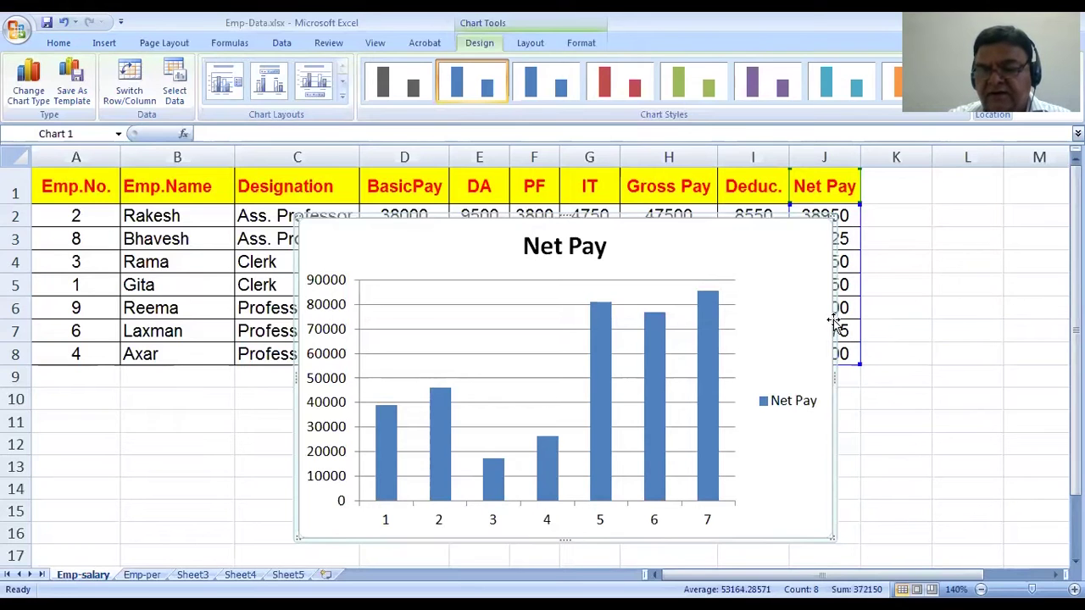
{"action": "key", "text": "Delete"}
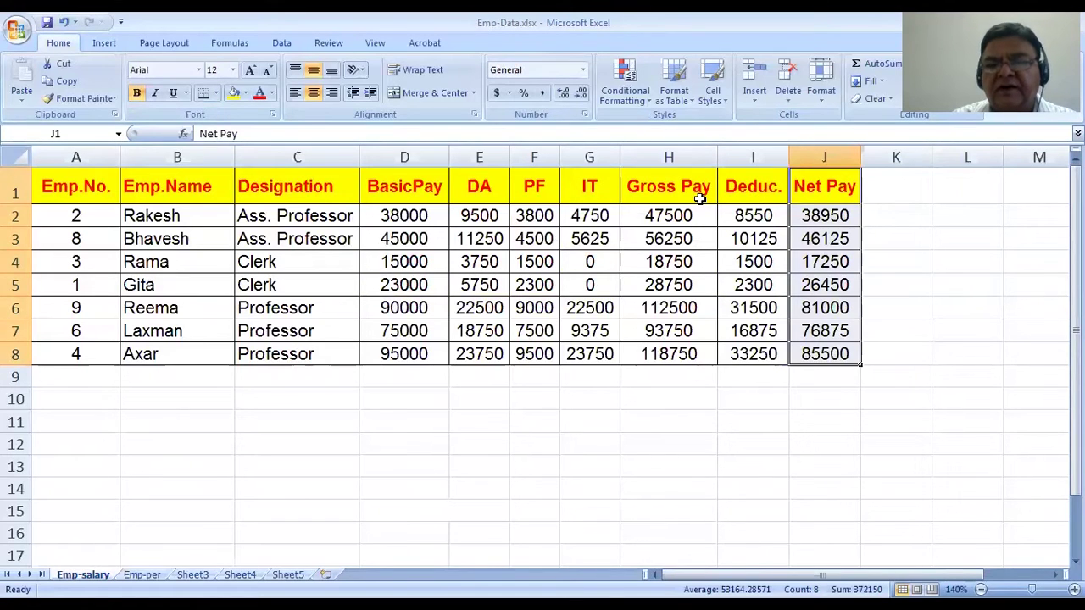
Try a 2-D clustered column chart of the pay figures in H2:J8 without the header row, and delete it.
{"action": "left_click_drag", "start_coordinate": [666, 186], "coordinate": [817, 361]}
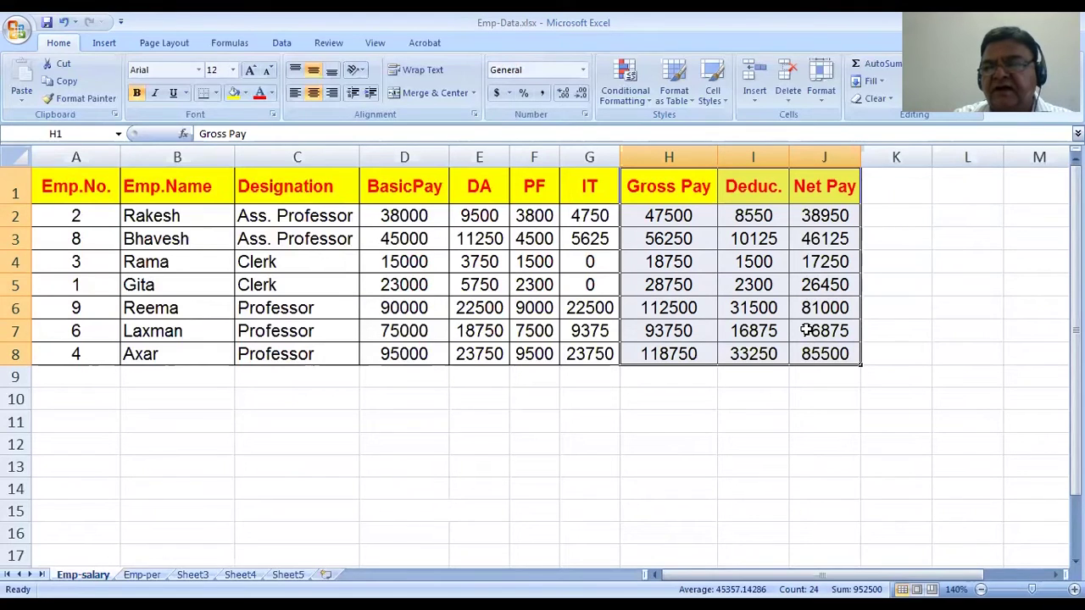
{"action": "left_click", "coordinate": [678, 218]}
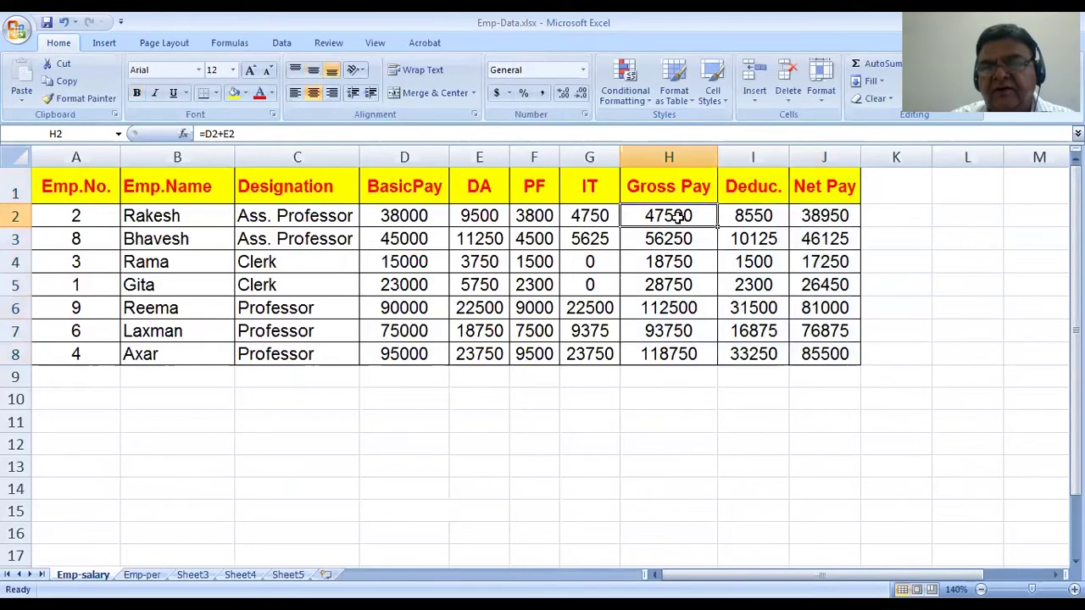
{"action": "left_click_drag", "start_coordinate": [696, 217], "coordinate": [808, 351]}
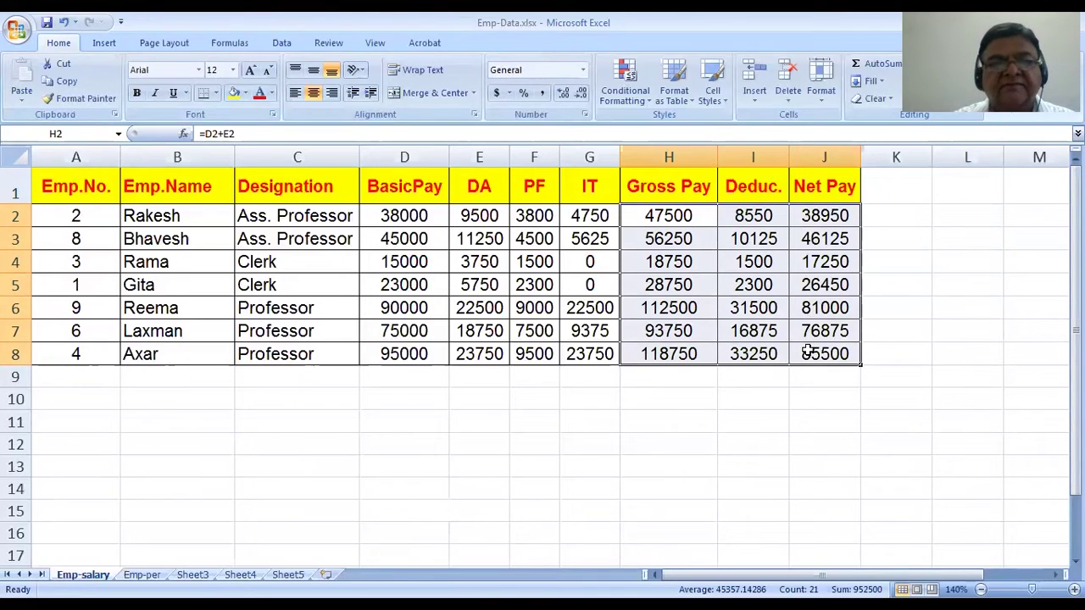
{"action": "left_click", "coordinate": [104, 43]}
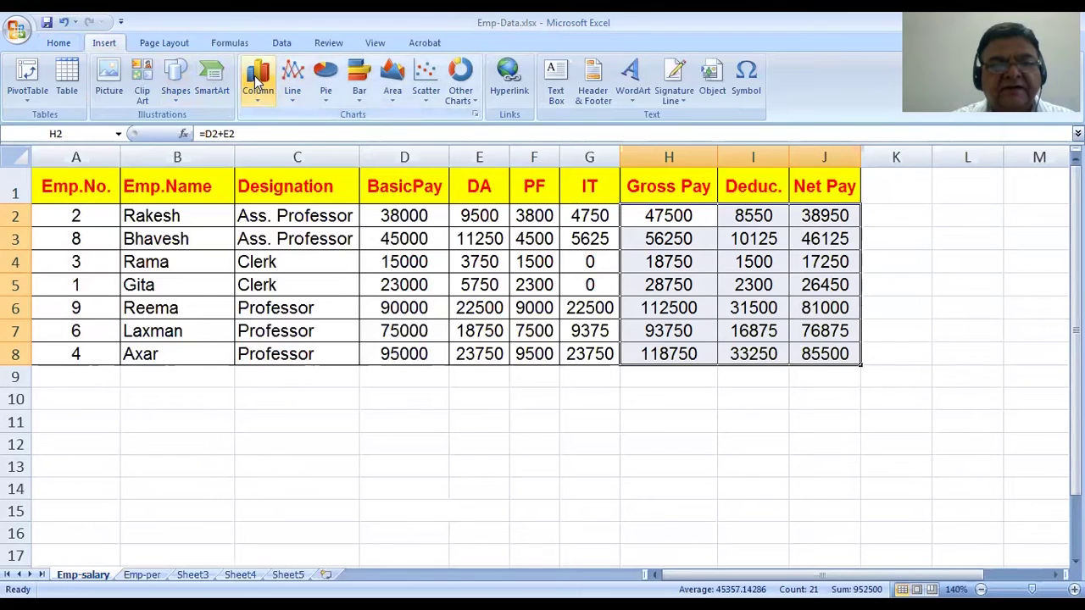
{"action": "left_click", "coordinate": [258, 78]}
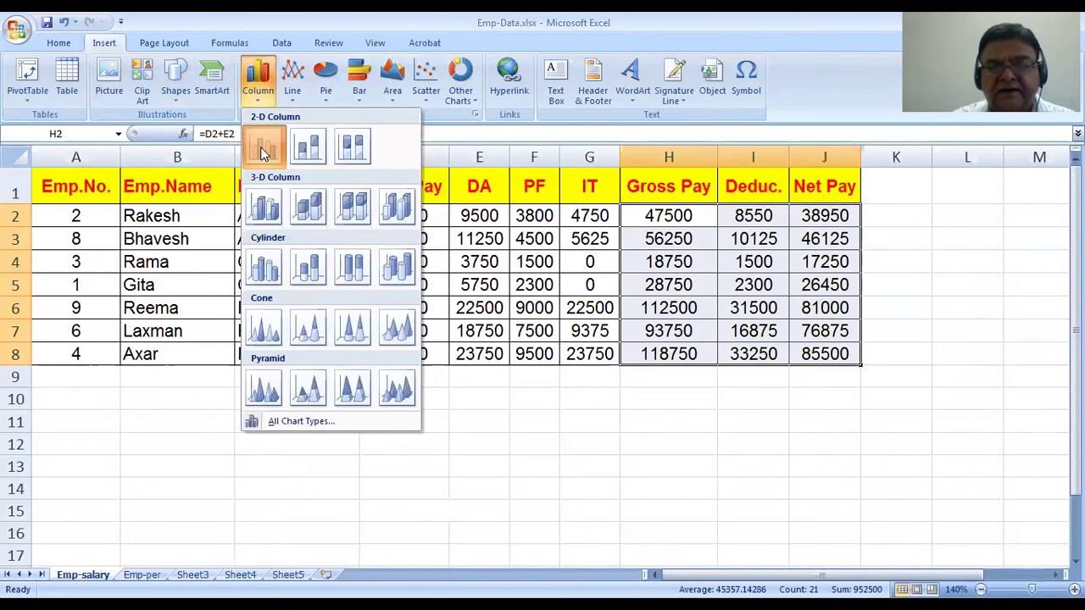
{"action": "left_click", "coordinate": [263, 149]}
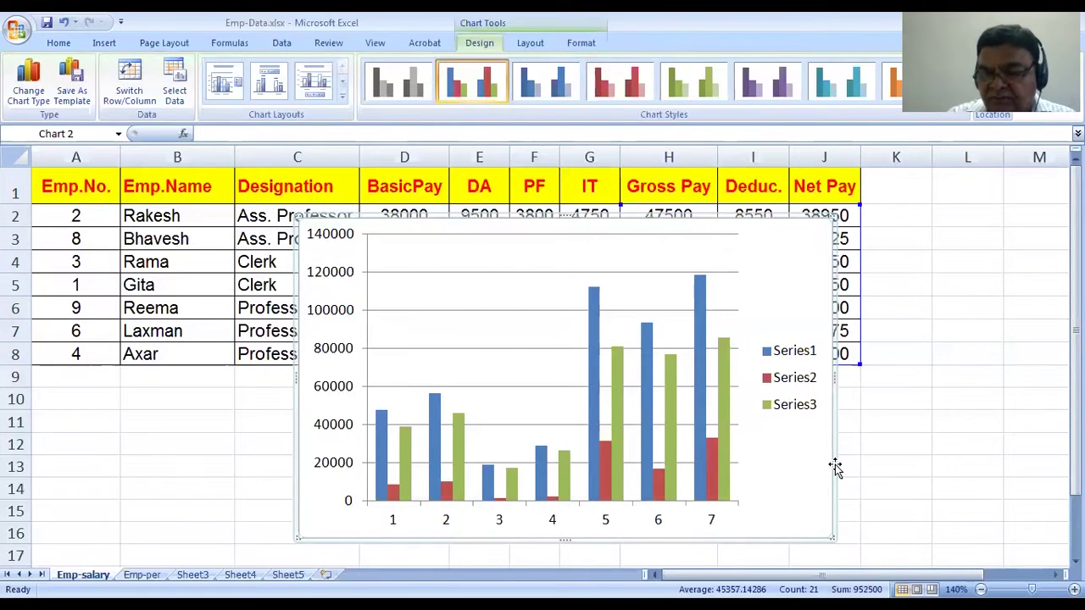
{"action": "key", "text": "Delete"}
Insert a 2-D clustered column chart of Gross Pay, Deduc. and Net Pay including the headers (H1:J8).
{"action": "left_click_drag", "start_coordinate": [658, 184], "coordinate": [815, 195]}
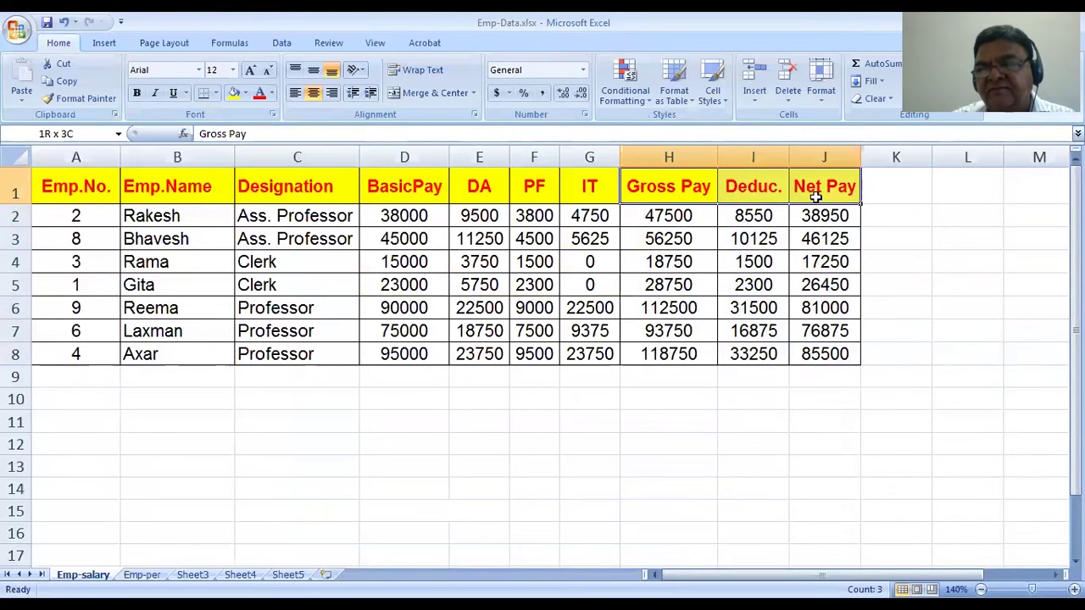
{"action": "left_click_drag", "start_coordinate": [815, 196], "coordinate": [816, 354]}
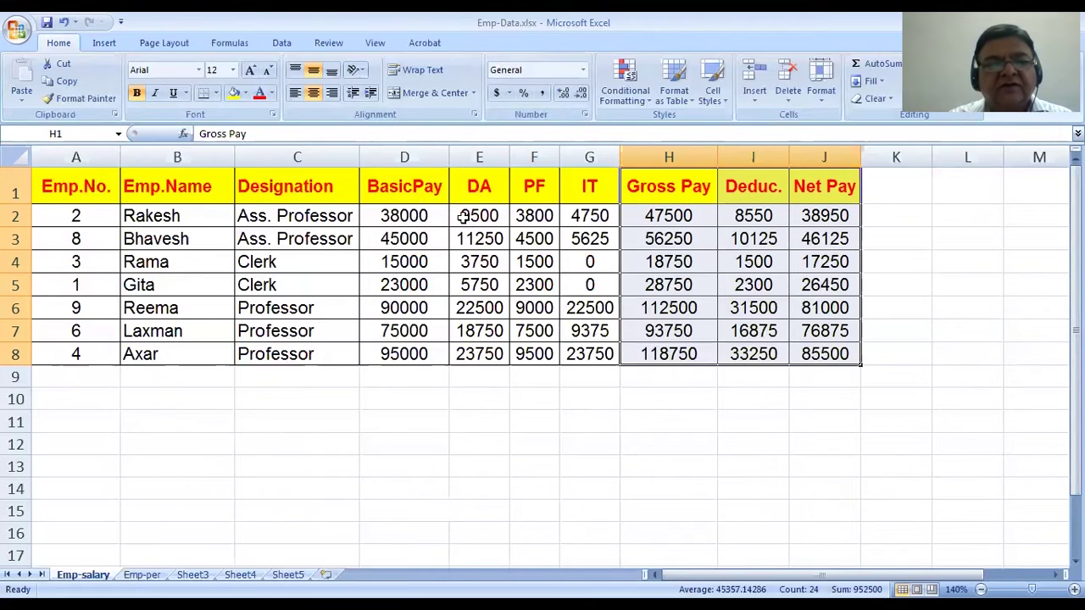
{"action": "left_click", "coordinate": [98, 46]}
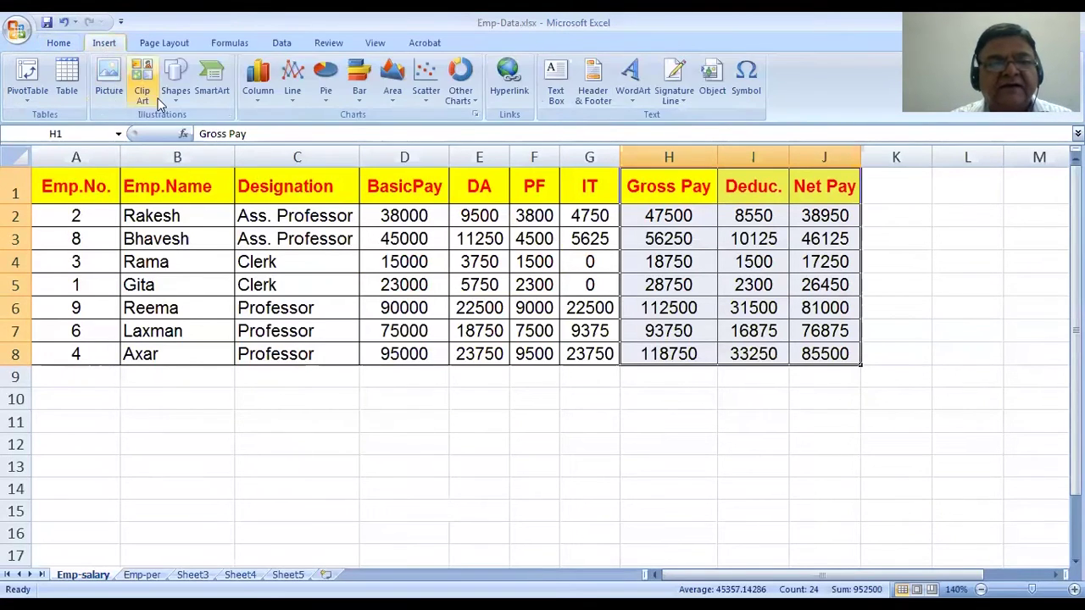
{"action": "left_click", "coordinate": [258, 76]}
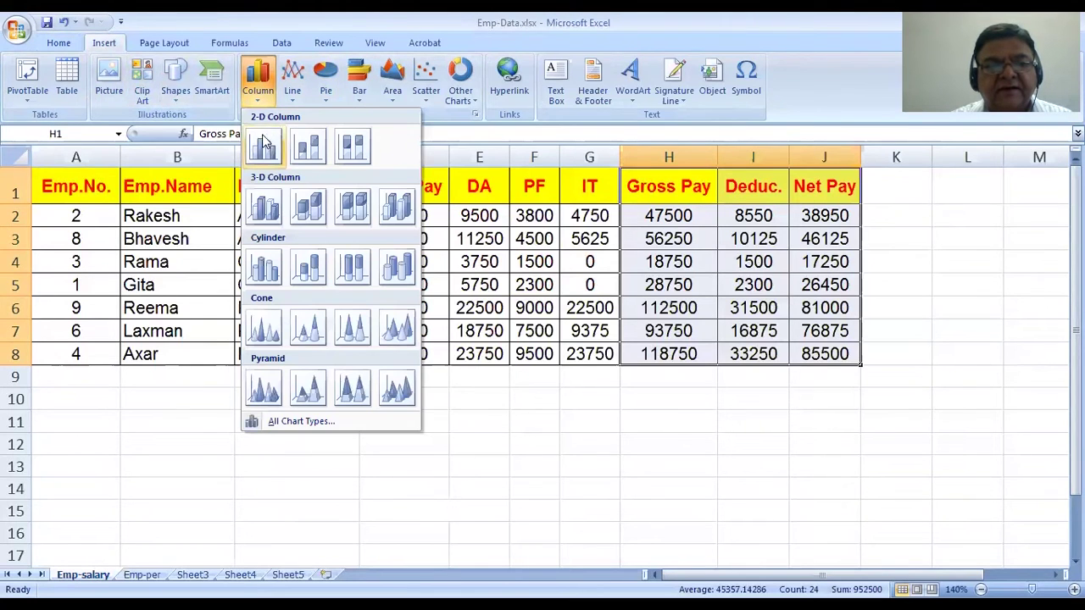
{"action": "left_click", "coordinate": [263, 144]}
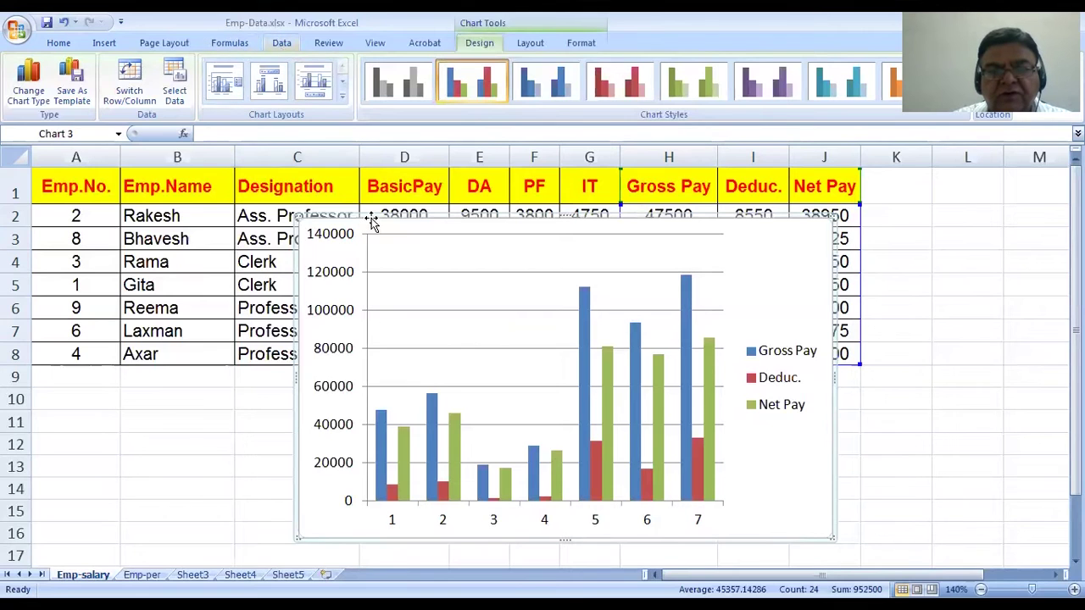
Move the pay chart up and to the left so it starts below the header row, and enlarge it.
{"action": "left_click_drag", "start_coordinate": [370, 216], "coordinate": [241, 158]}
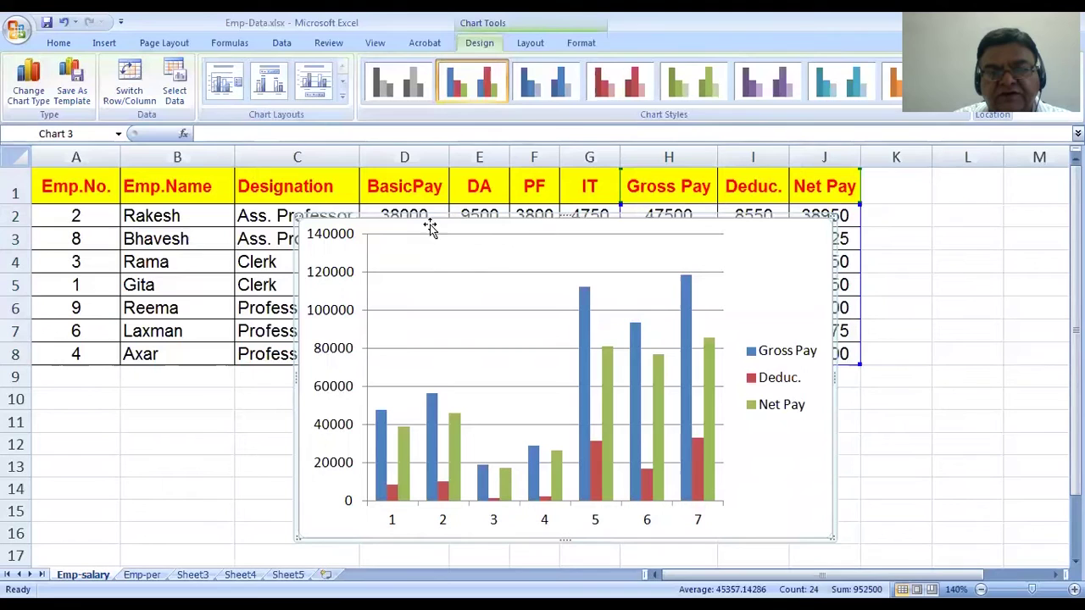
{"action": "left_click_drag", "start_coordinate": [426, 220], "coordinate": [328, 199]}
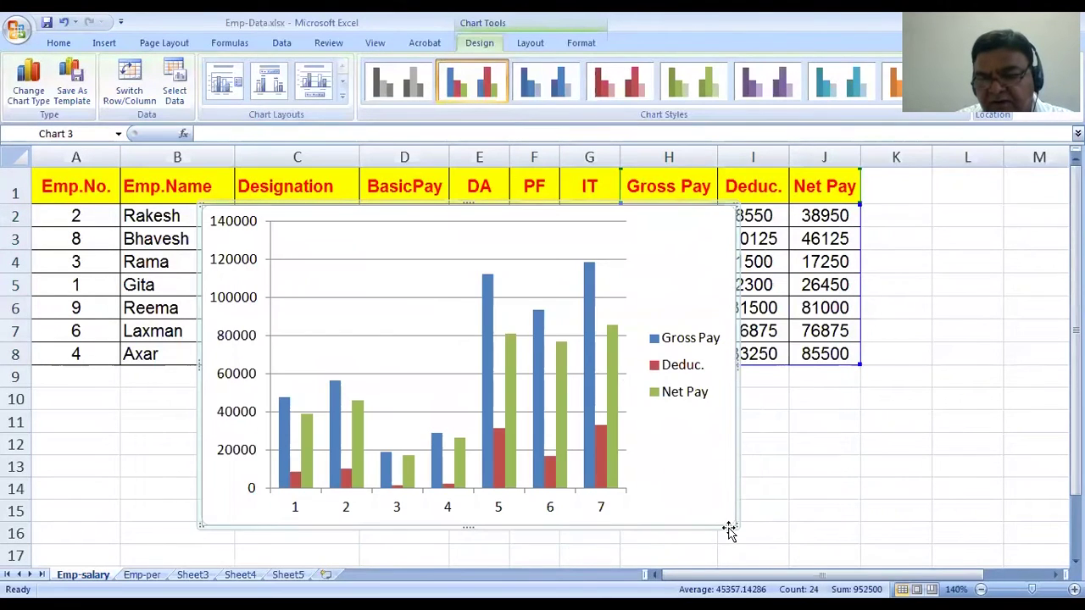
{"action": "left_click_drag", "start_coordinate": [735, 526], "coordinate": [804, 558]}
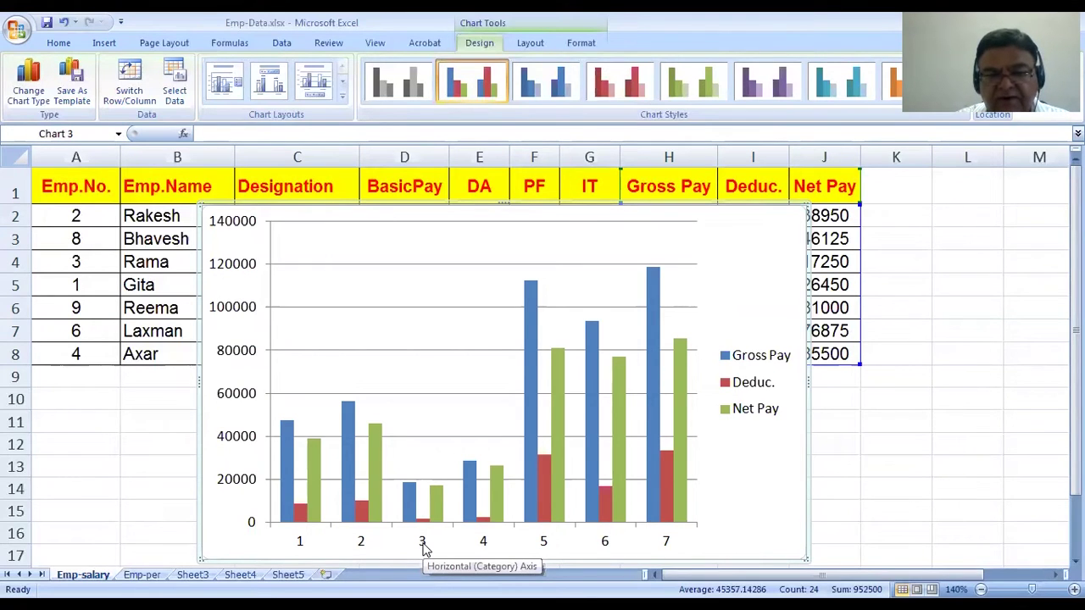
{"action": "right_click", "coordinate": [424, 548]}
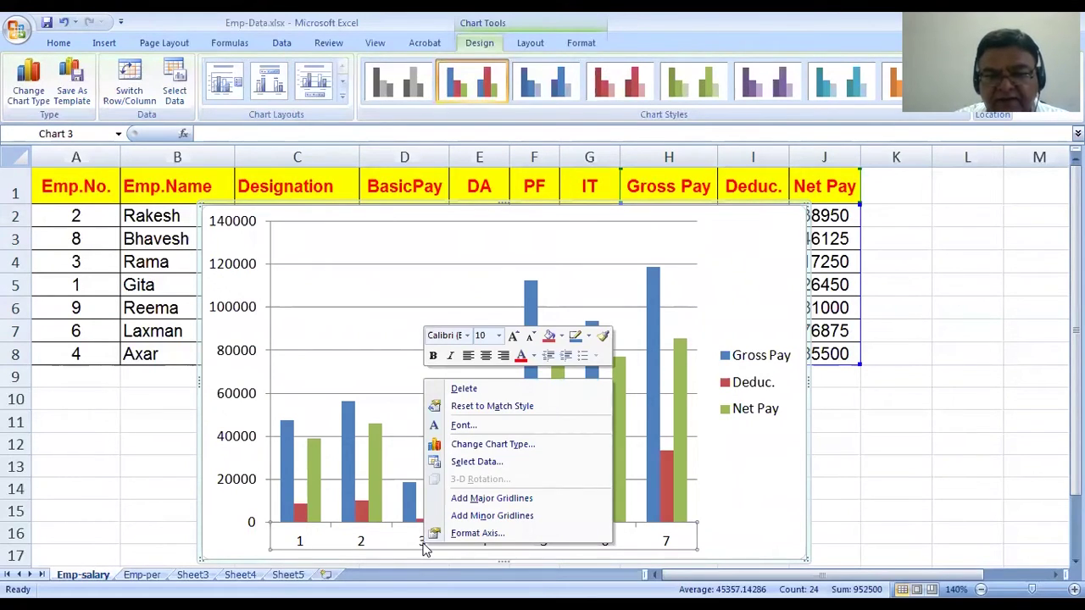
{"action": "left_click", "coordinate": [473, 463]}
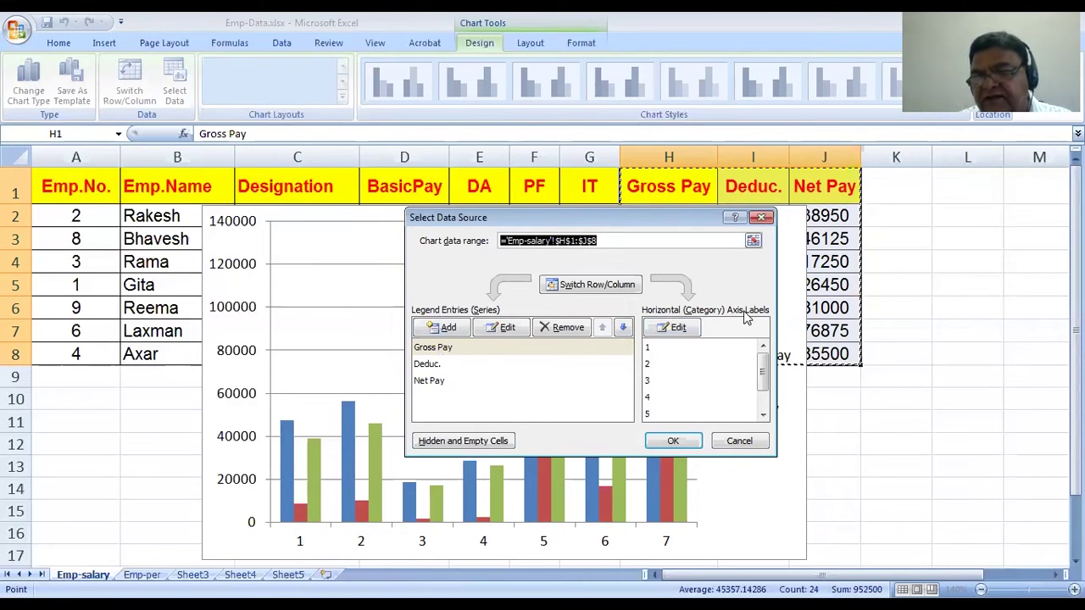
{"action": "left_click", "coordinate": [678, 329]}
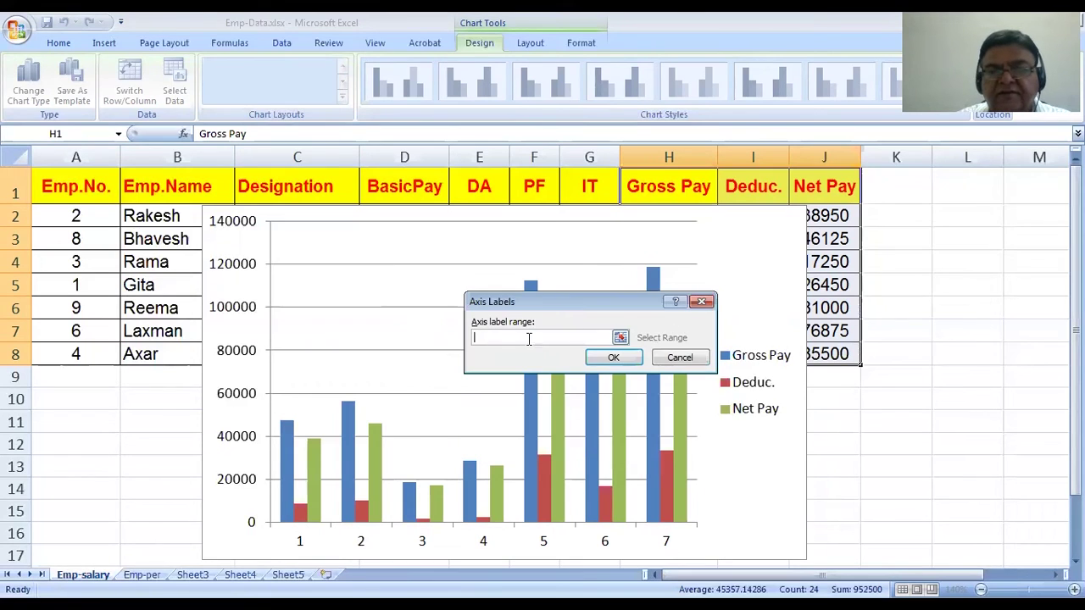
{"action": "left_click", "coordinate": [538, 335]}
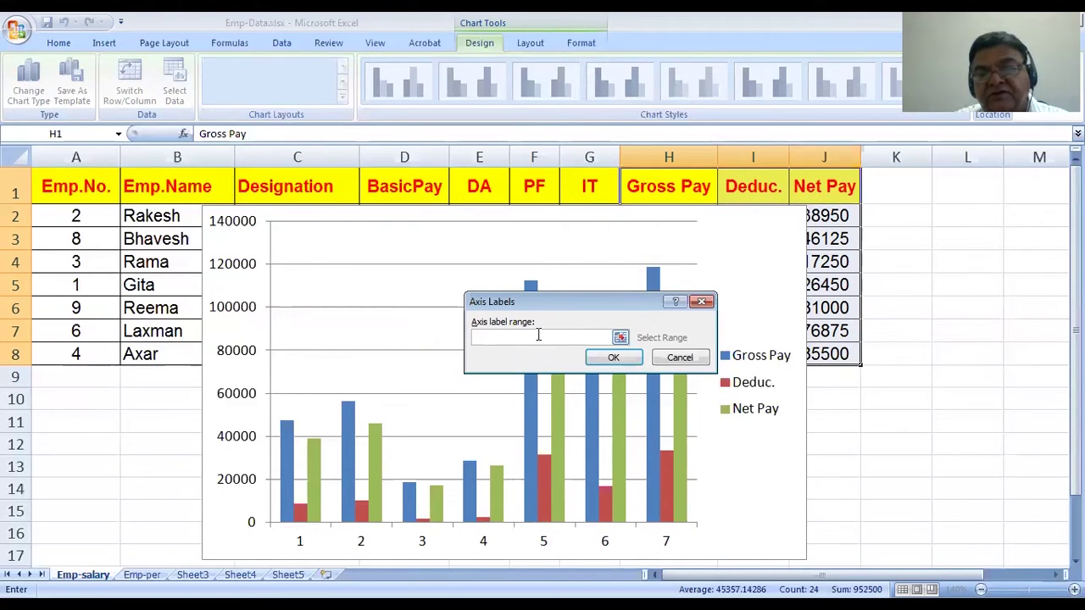
{"action": "left_click_drag", "start_coordinate": [174, 215], "coordinate": [171, 355]}
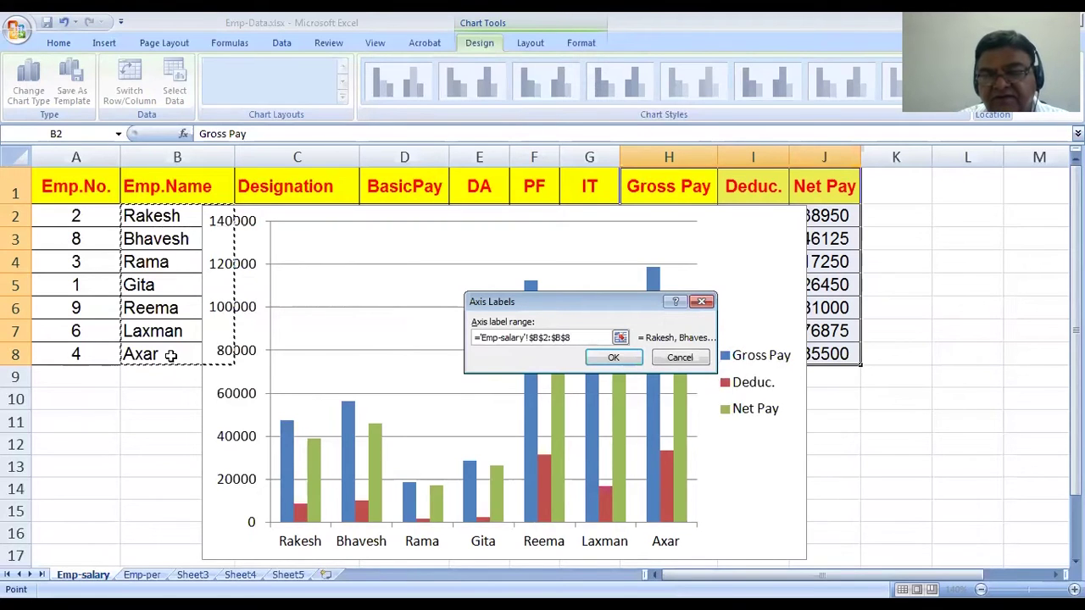
{"action": "left_click", "coordinate": [679, 359]}
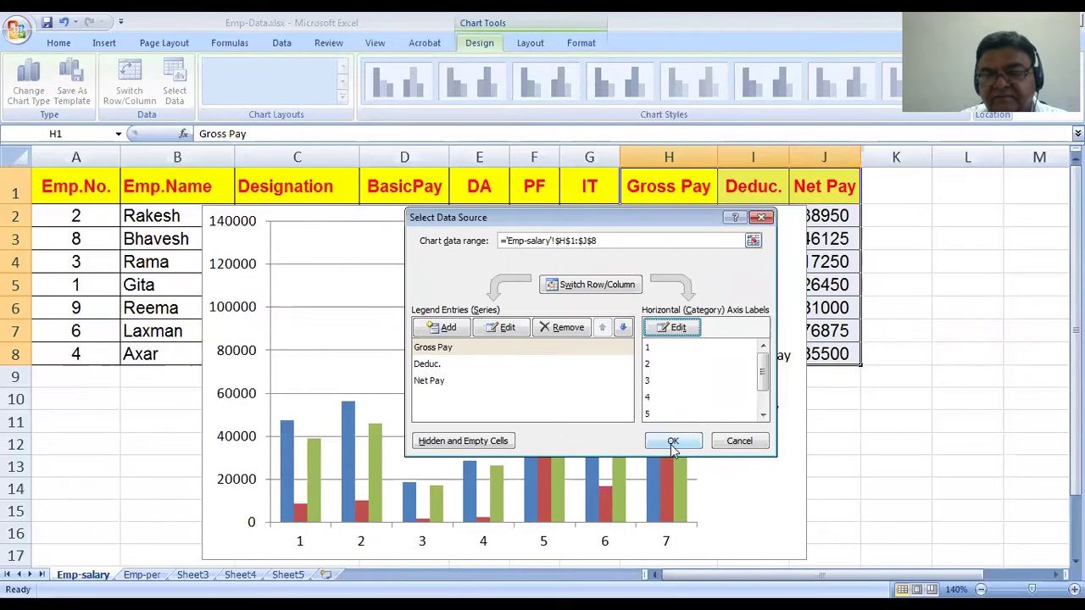
{"action": "left_click", "coordinate": [673, 440]}
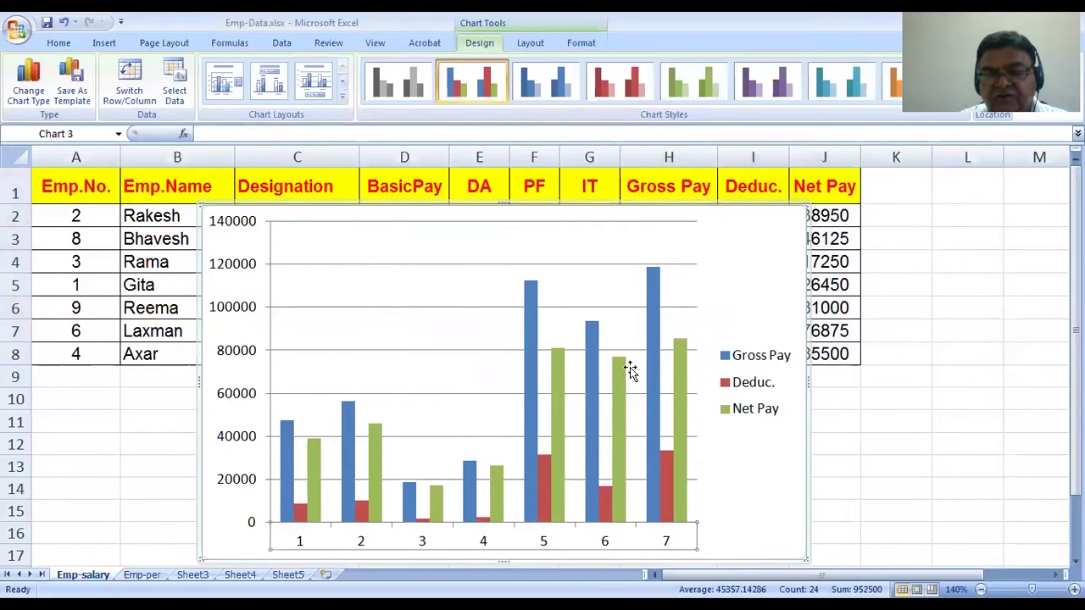
Set the chart's horizontal category axis labels to the employee names in B2:B8.
{"action": "right_click", "coordinate": [486, 549]}
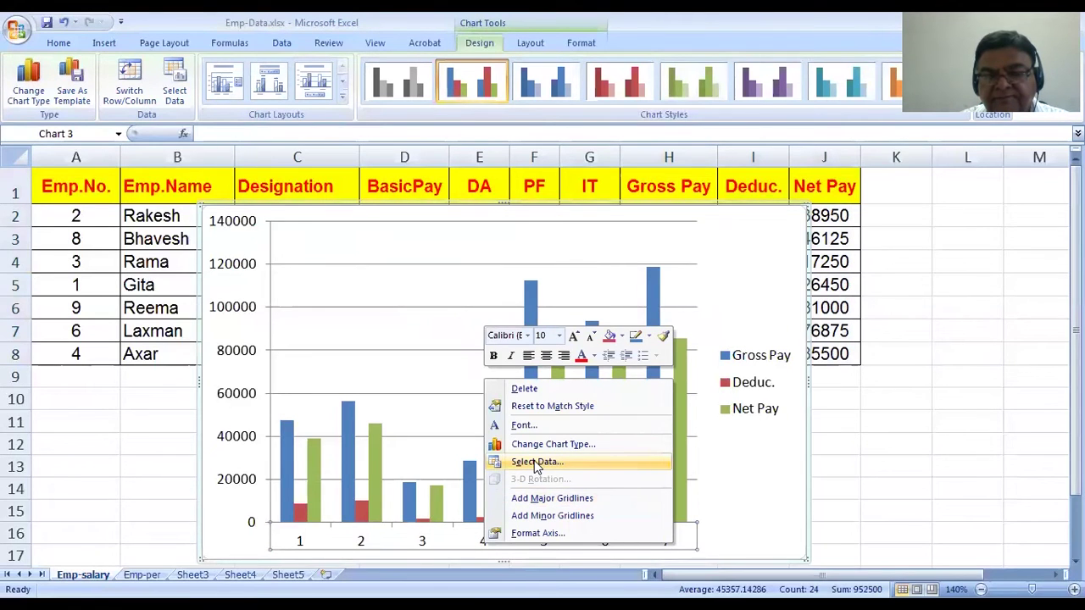
{"action": "left_click", "coordinate": [537, 463]}
{"action": "left_click", "coordinate": [678, 328]}
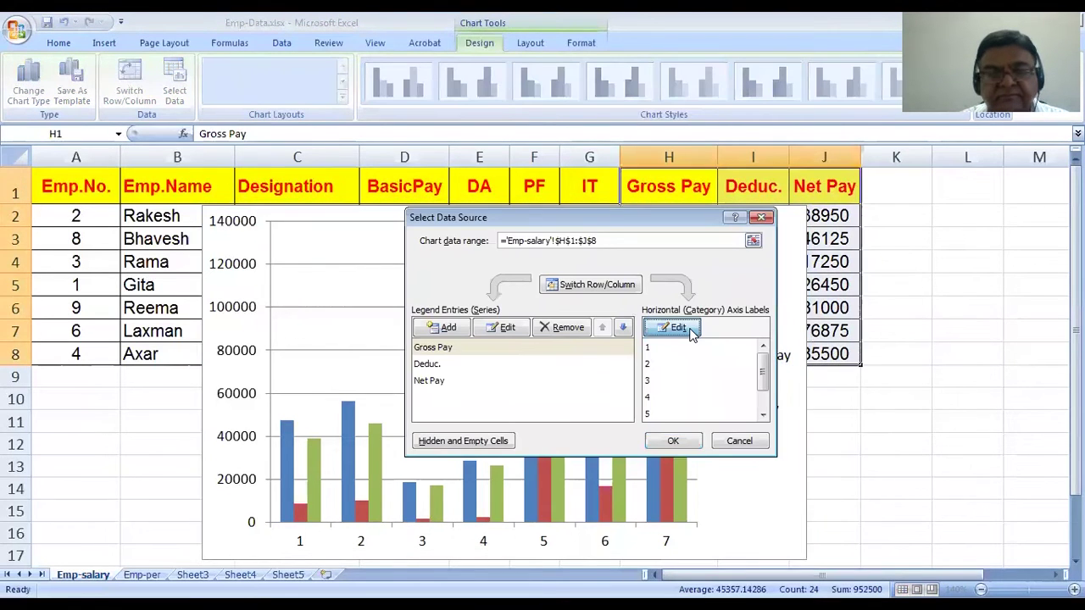
{"action": "left_click_drag", "start_coordinate": [146, 217], "coordinate": [146, 355]}
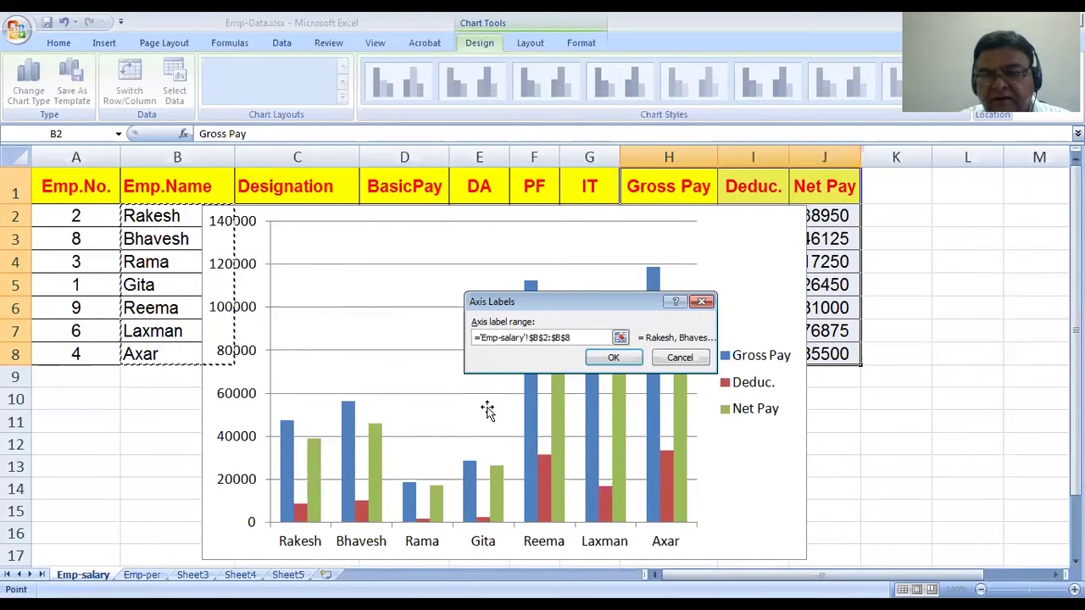
{"action": "left_click", "coordinate": [613, 358]}
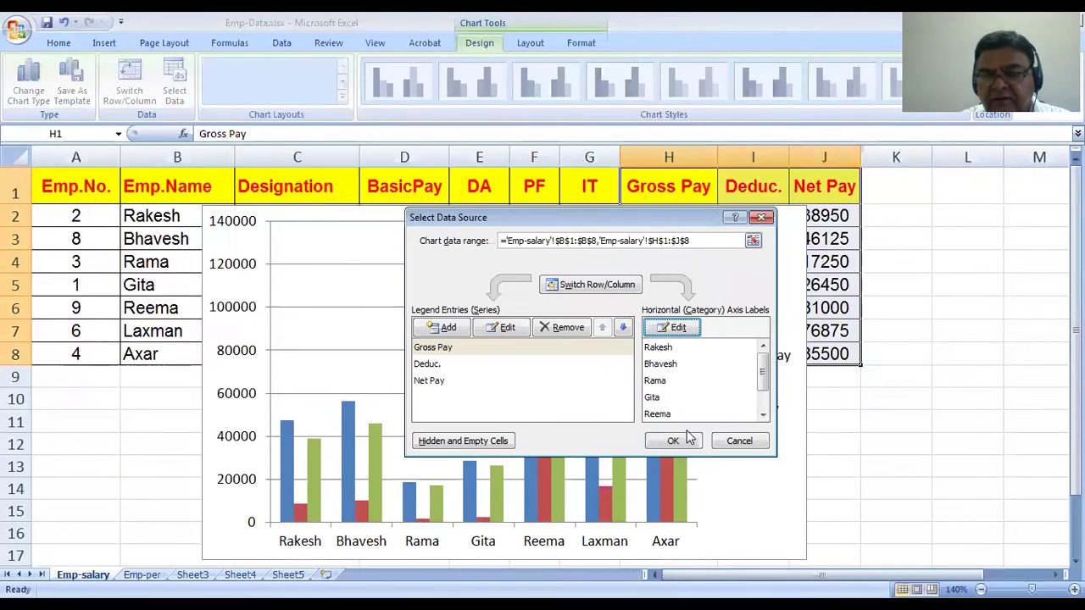
{"action": "left_click", "coordinate": [687, 443]}
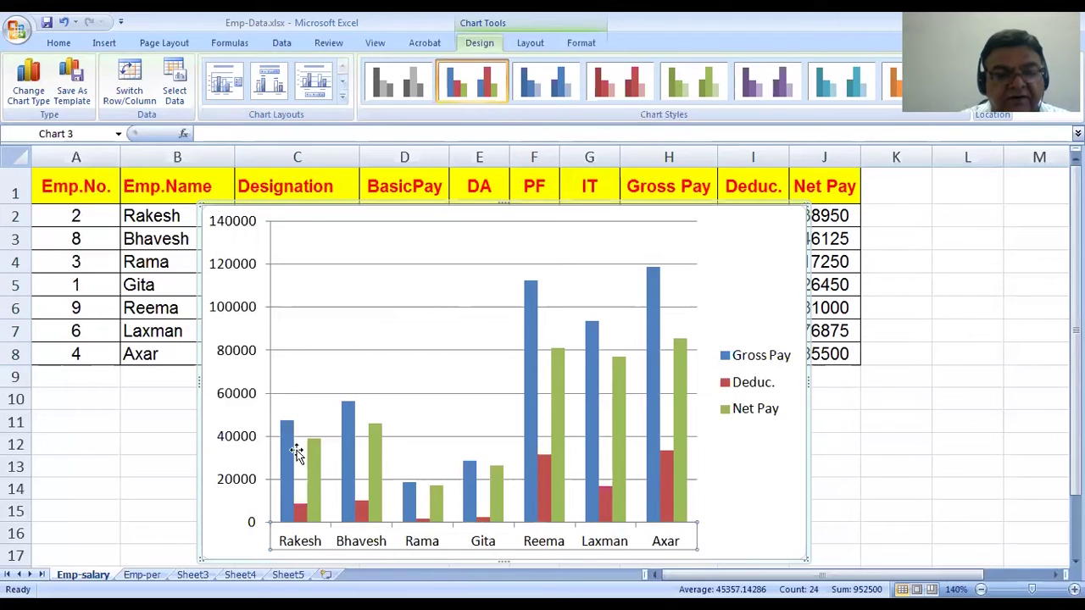
Set the vertical value axis to a fixed major unit of 10000.
{"action": "right_click", "coordinate": [241, 442]}
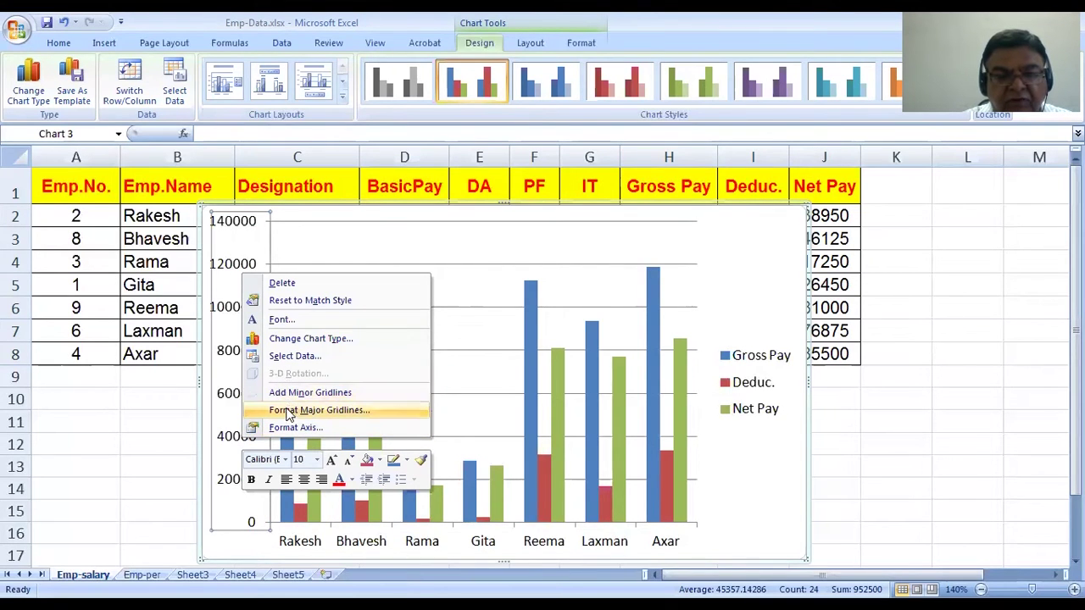
{"action": "left_click", "coordinate": [284, 430]}
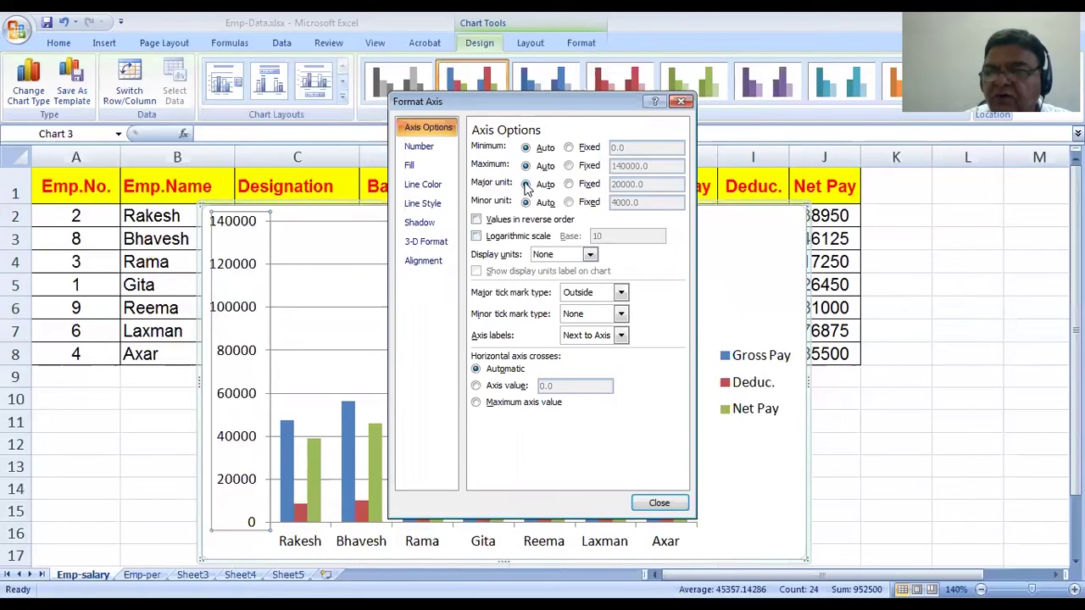
{"action": "left_click", "coordinate": [569, 186]}
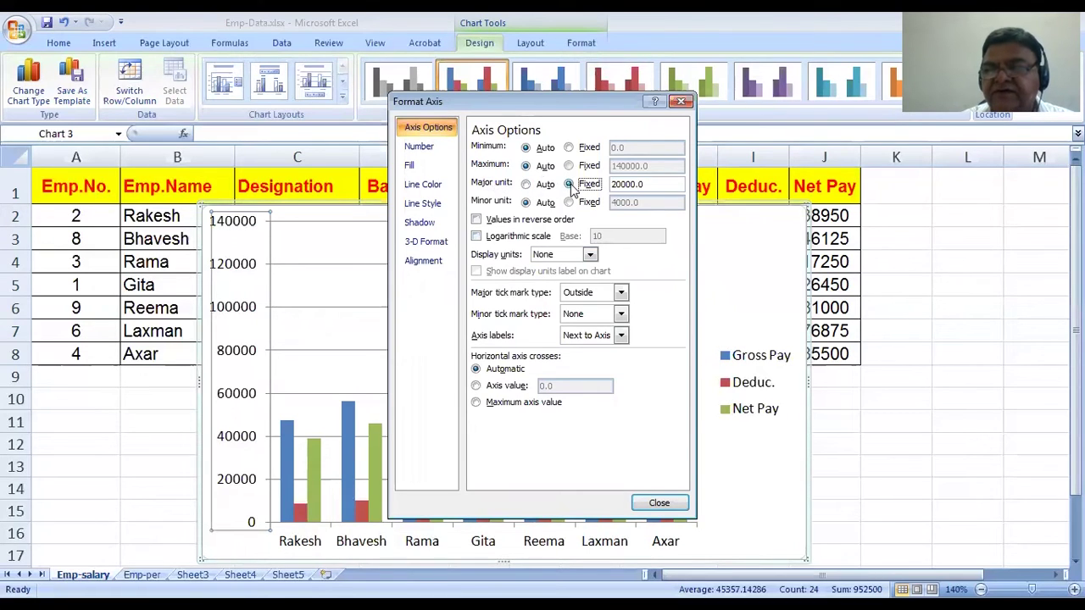
{"action": "left_click", "coordinate": [652, 187]}
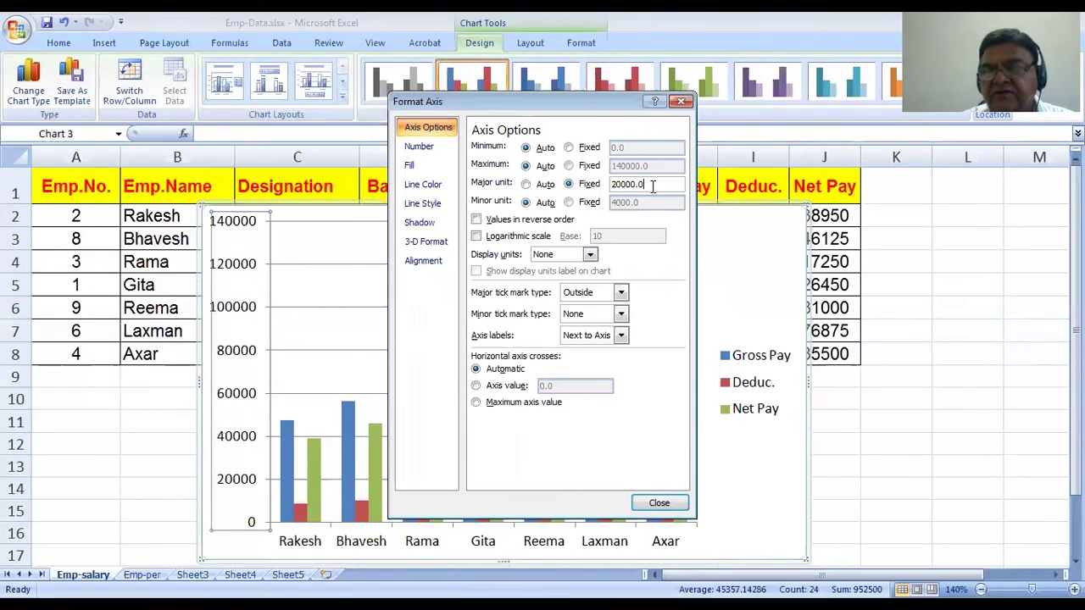
{"action": "key", "text": "BackSpace"}
{"action": "key", "text": "BackSpace"}
{"action": "key", "text": "BackSpace"}
{"action": "key", "text": "BackSpace"}
{"action": "key", "text": "BackSpace"}
{"action": "key", "text": "BackSpace"}
{"action": "key", "text": "BackSpace"}
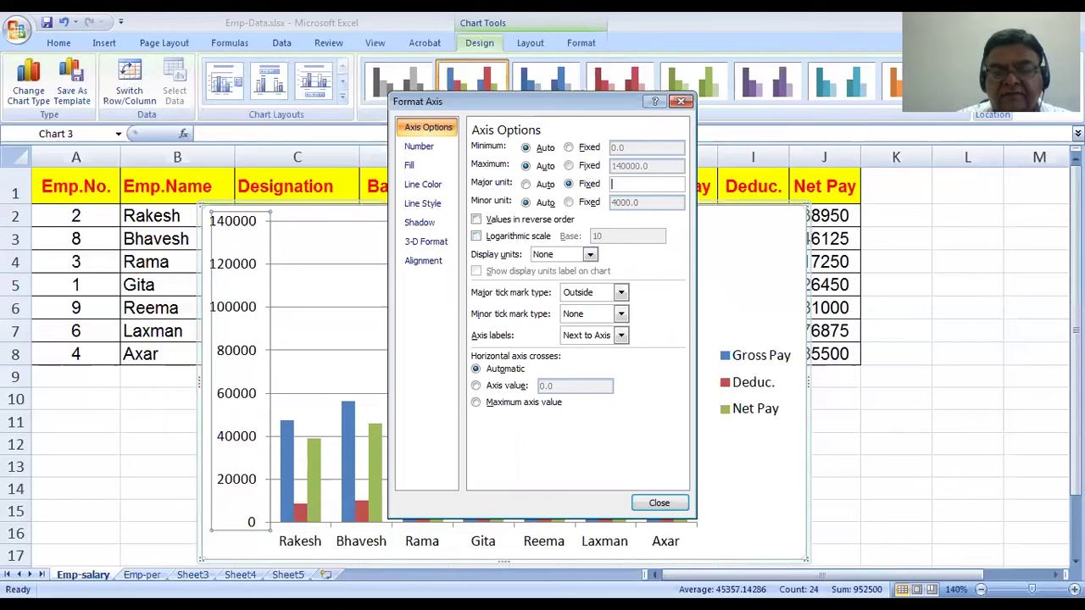
{"action": "type", "text": "10000"}
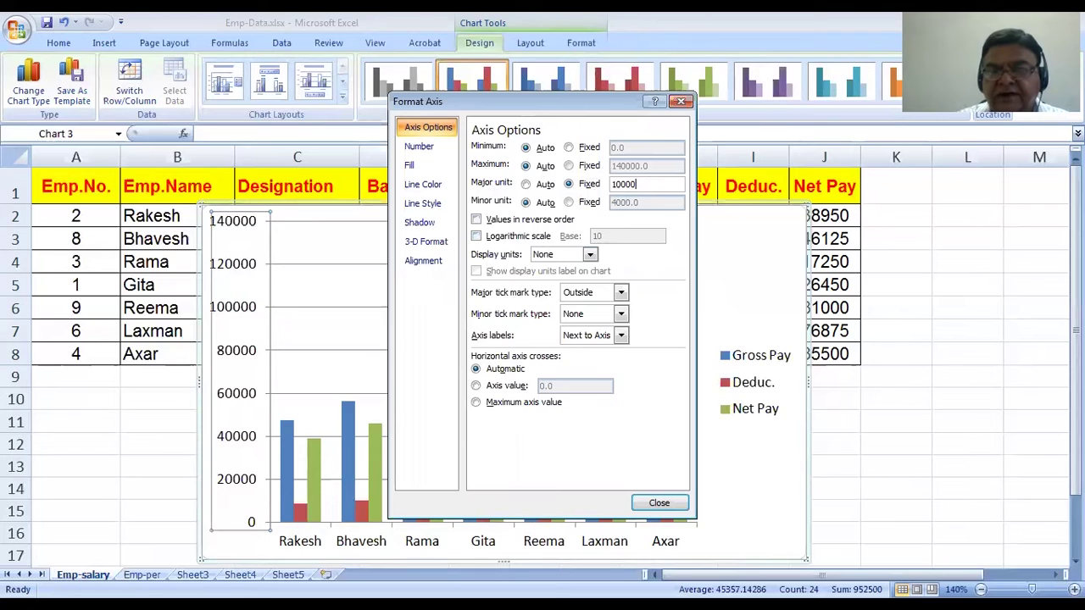
{"action": "left_click", "coordinate": [656, 506]}
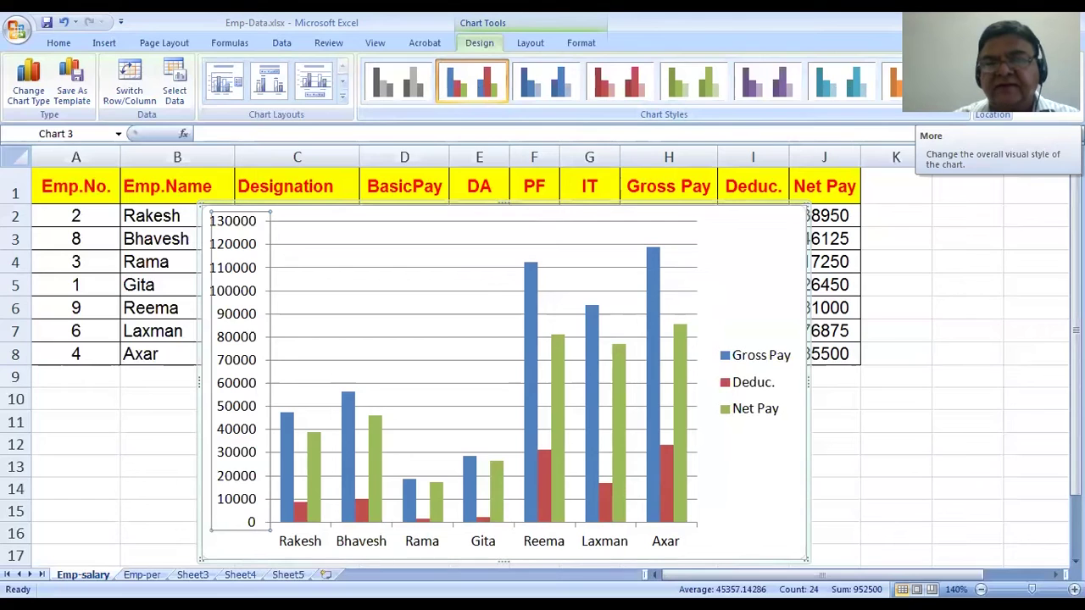
Try the black-background multicolour chart style, and apply the multicolour style with a light grey plot area instead.
{"action": "left_click", "coordinate": [973, 96]}
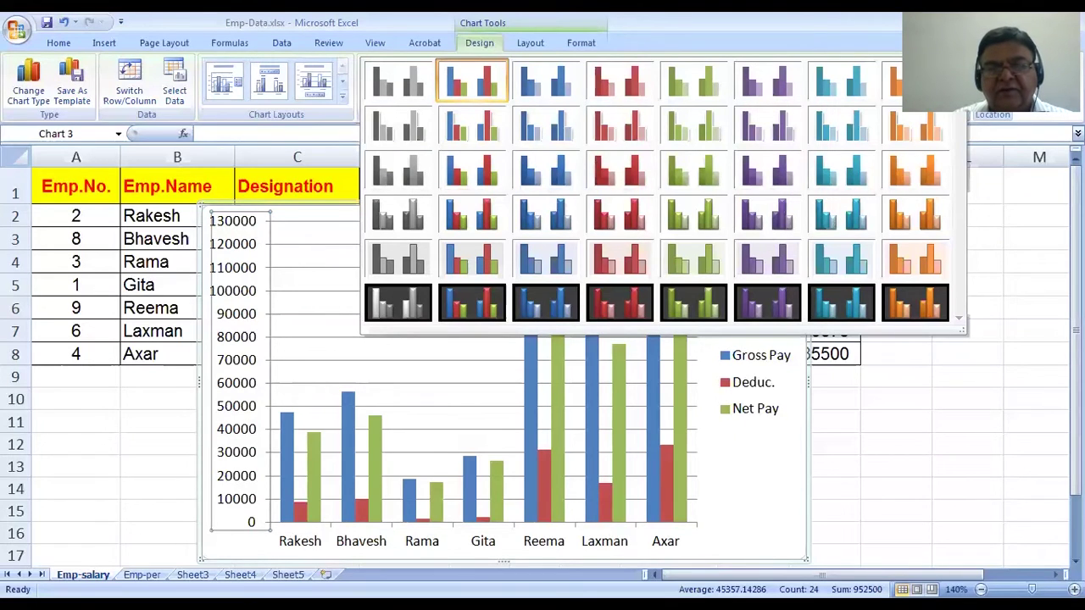
{"action": "left_click", "coordinate": [474, 303]}
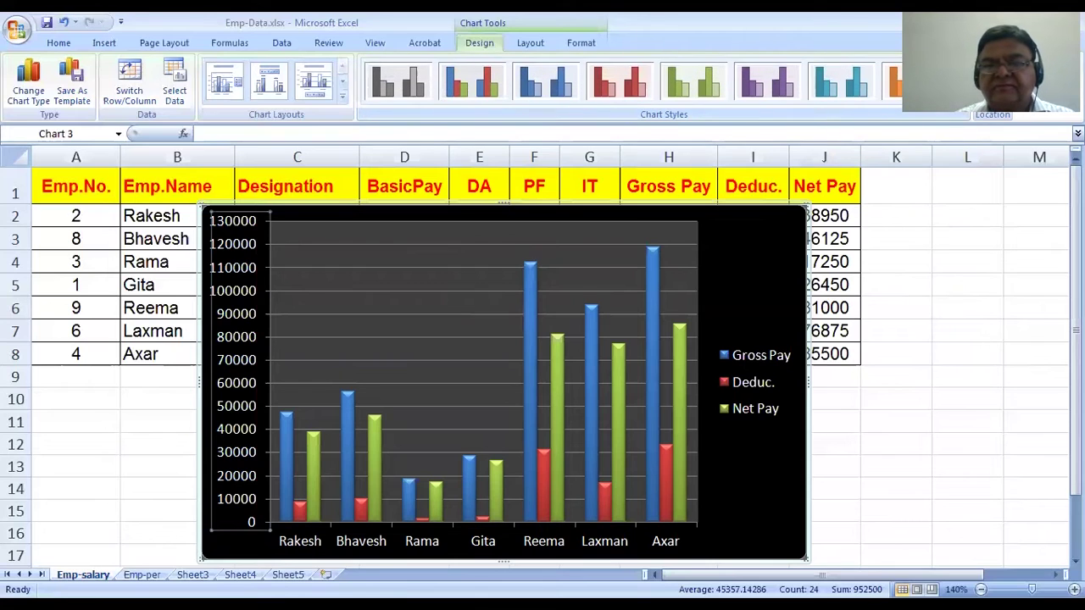
{"action": "left_click", "coordinate": [483, 84]}
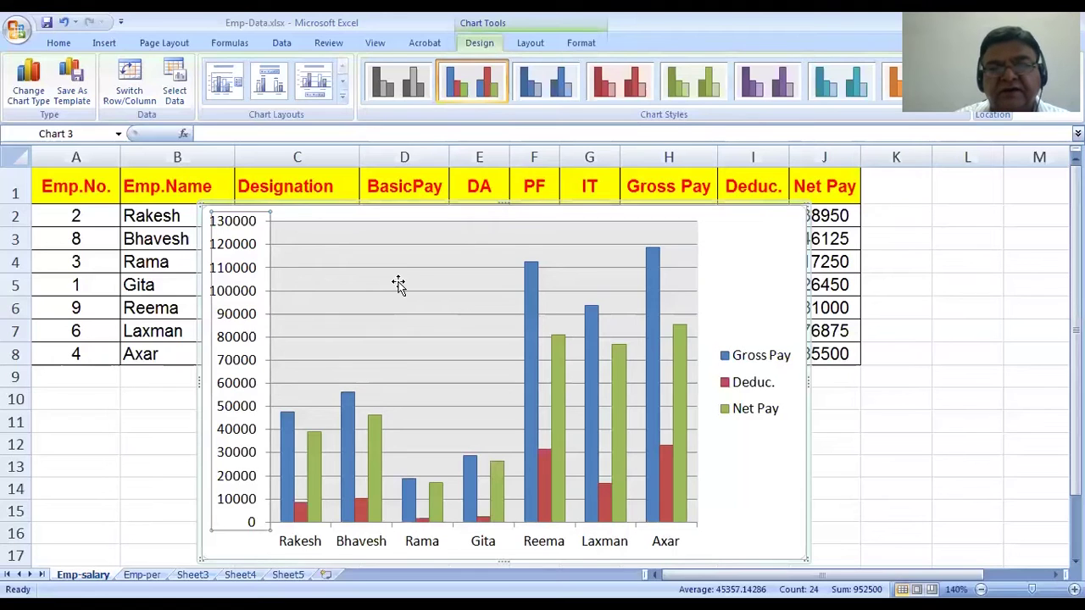
Change the pay chart's type from clustered column to Line with Markers.
{"action": "left_click", "coordinate": [29, 93]}
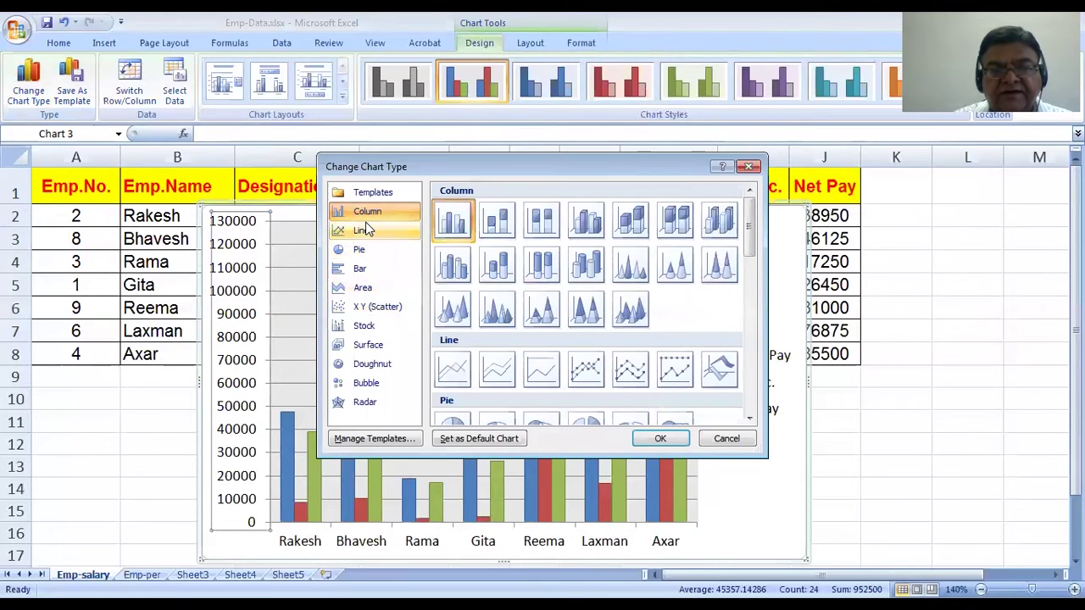
{"action": "left_click", "coordinate": [362, 232]}
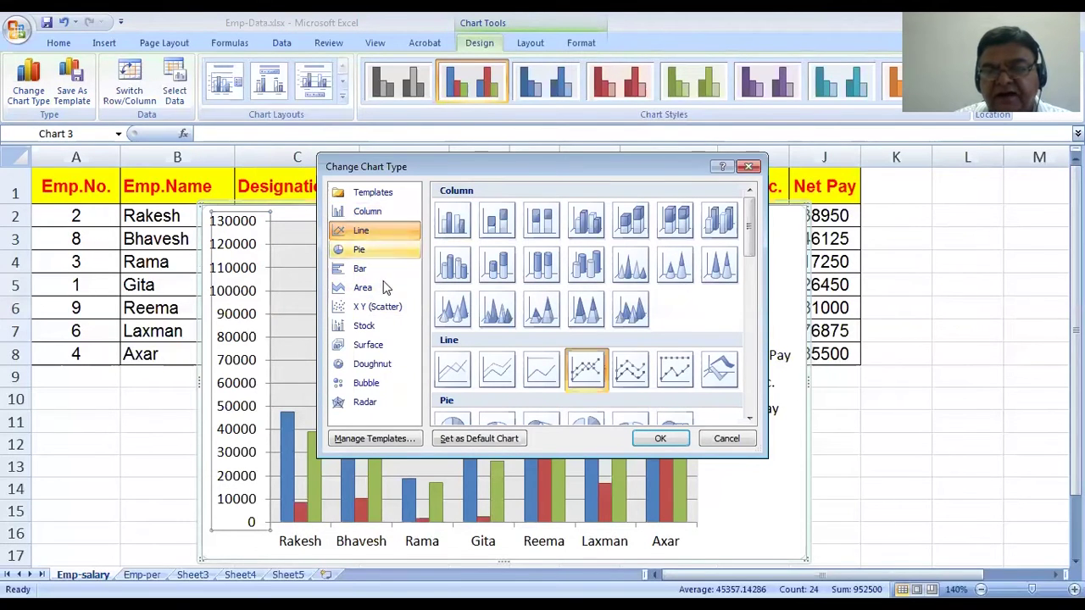
{"action": "left_click", "coordinate": [652, 438]}
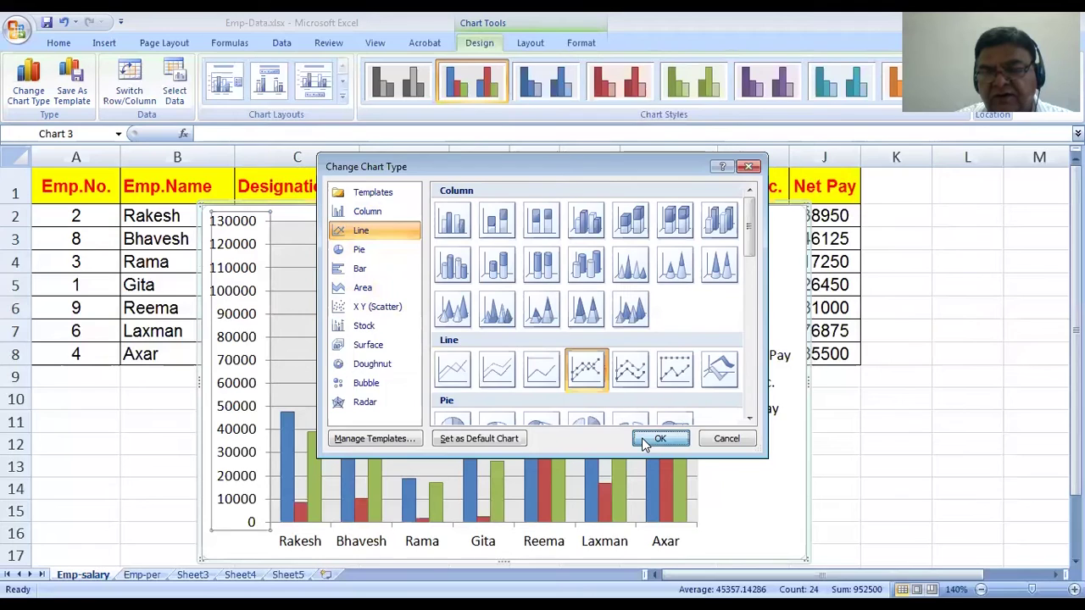
{"action": "mouse_move", "coordinate": [644, 445]}
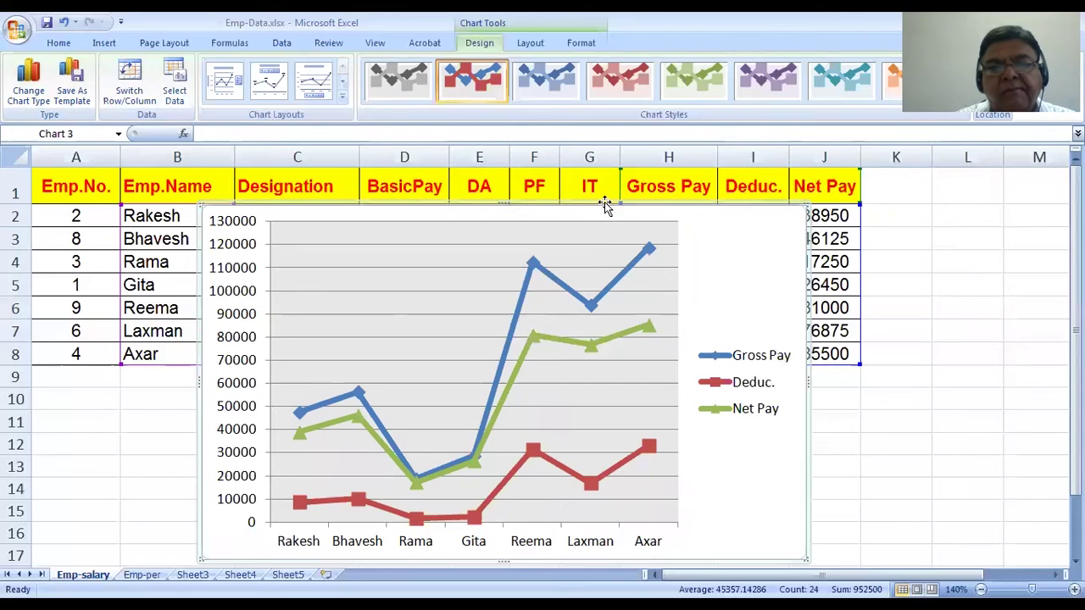
{"action": "left_click", "coordinate": [533, 44]}
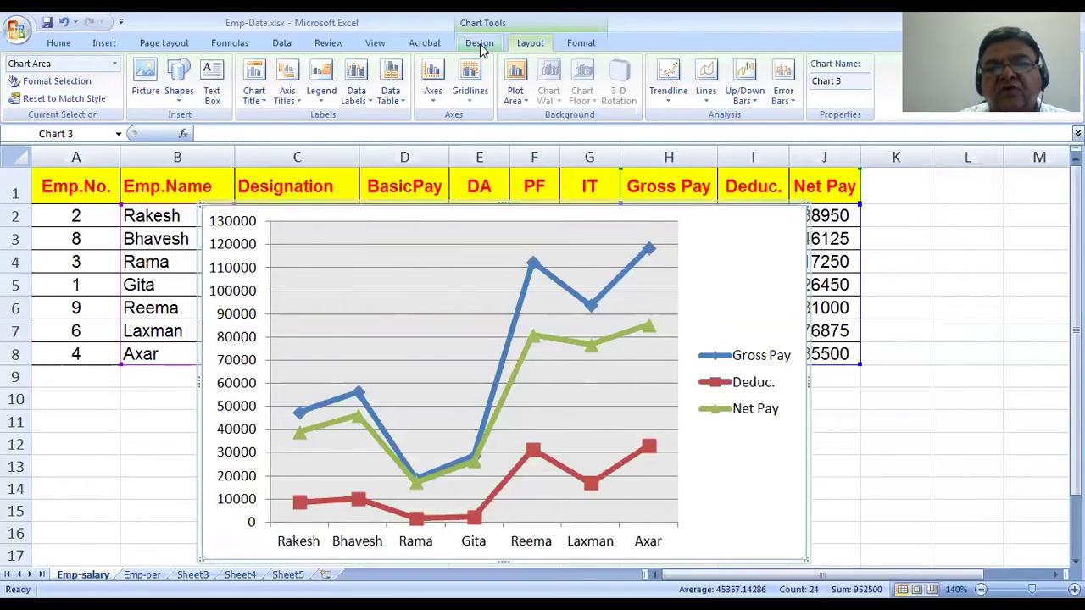
{"action": "left_click", "coordinate": [146, 309]}
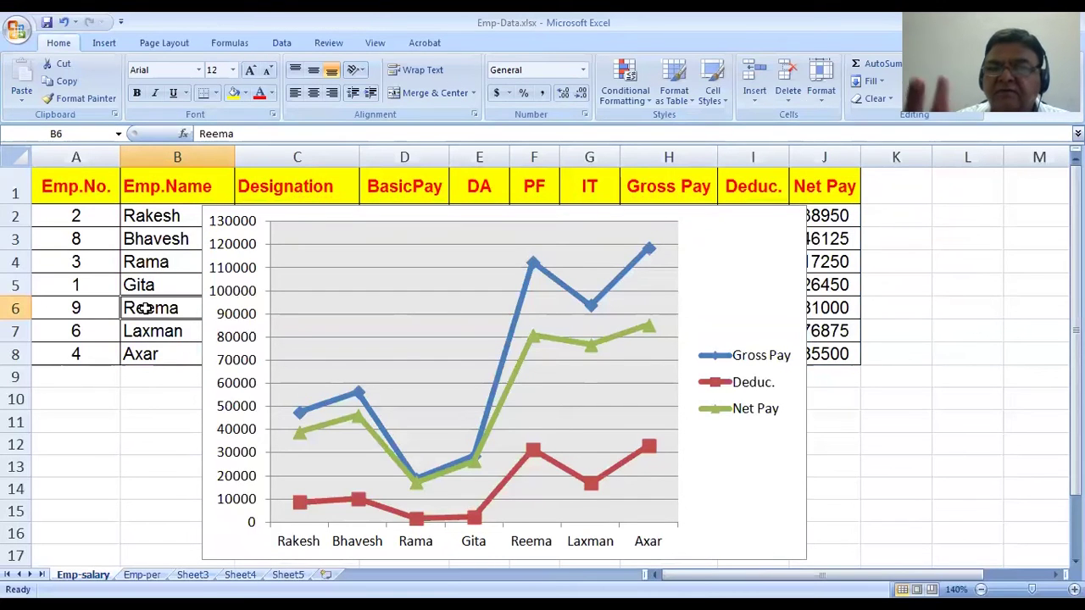
{"action": "left_click", "coordinate": [241, 394]}
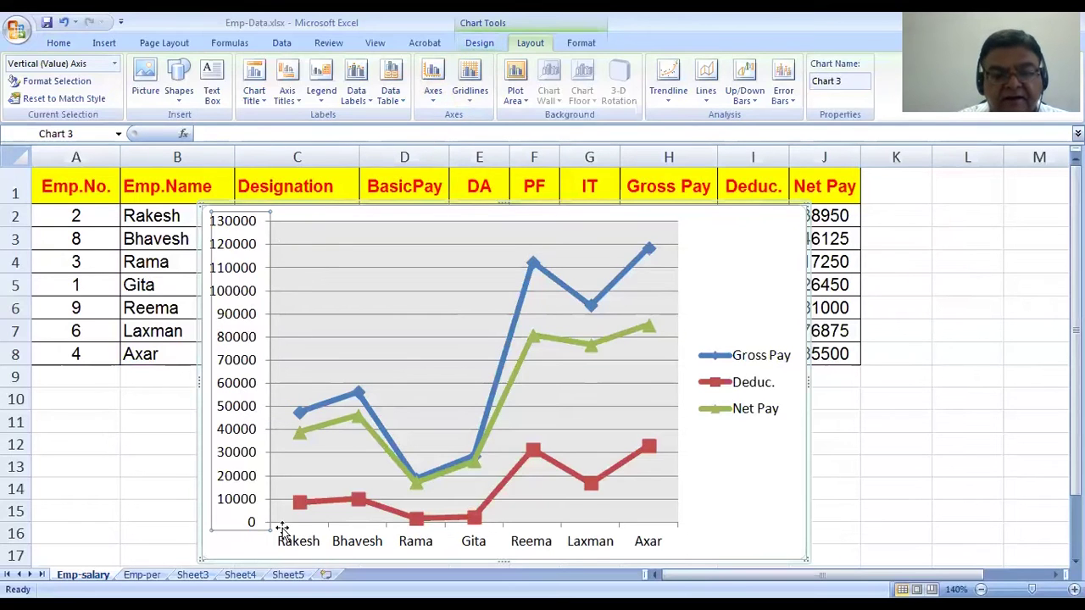
Delete the empty worksheets Sheet5 and Sheet4 from the workbook.
{"action": "left_click", "coordinate": [287, 575]}
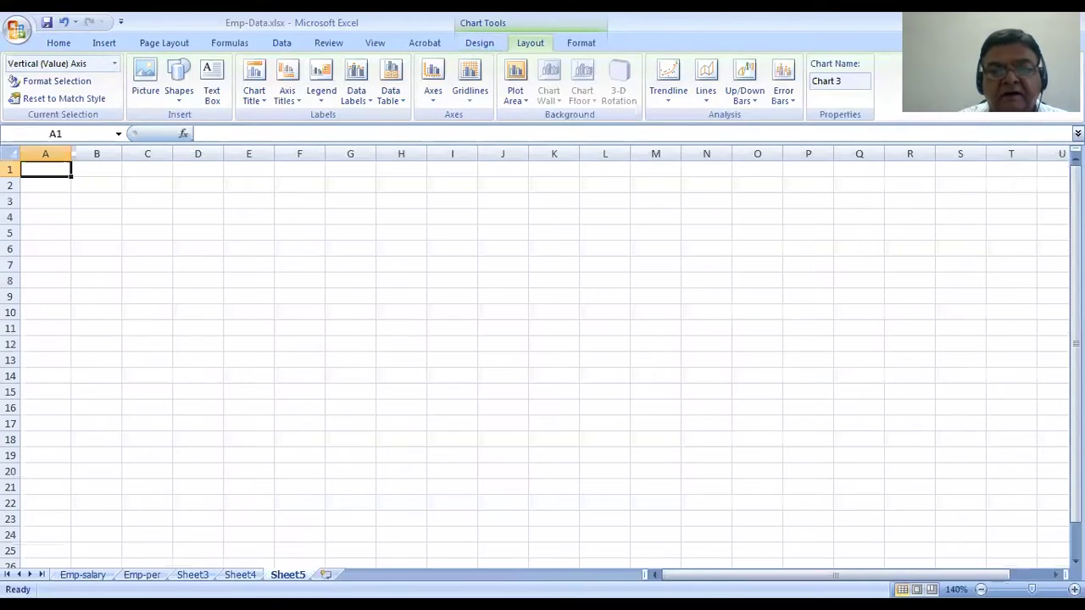
{"action": "right_click", "coordinate": [290, 573]}
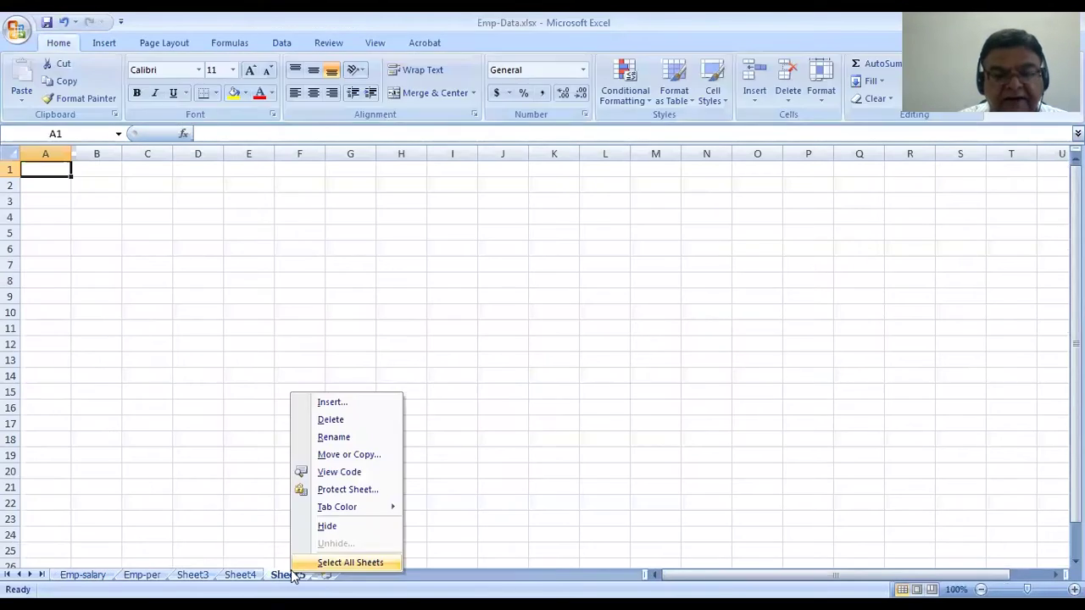
{"action": "left_click", "coordinate": [330, 419]}
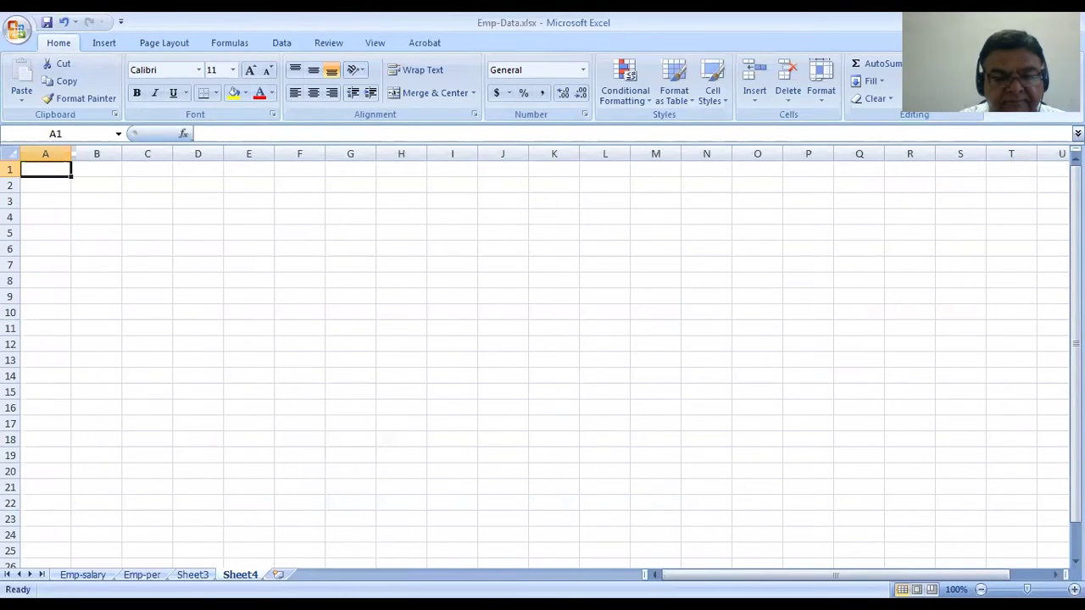
{"action": "right_click", "coordinate": [242, 575]}
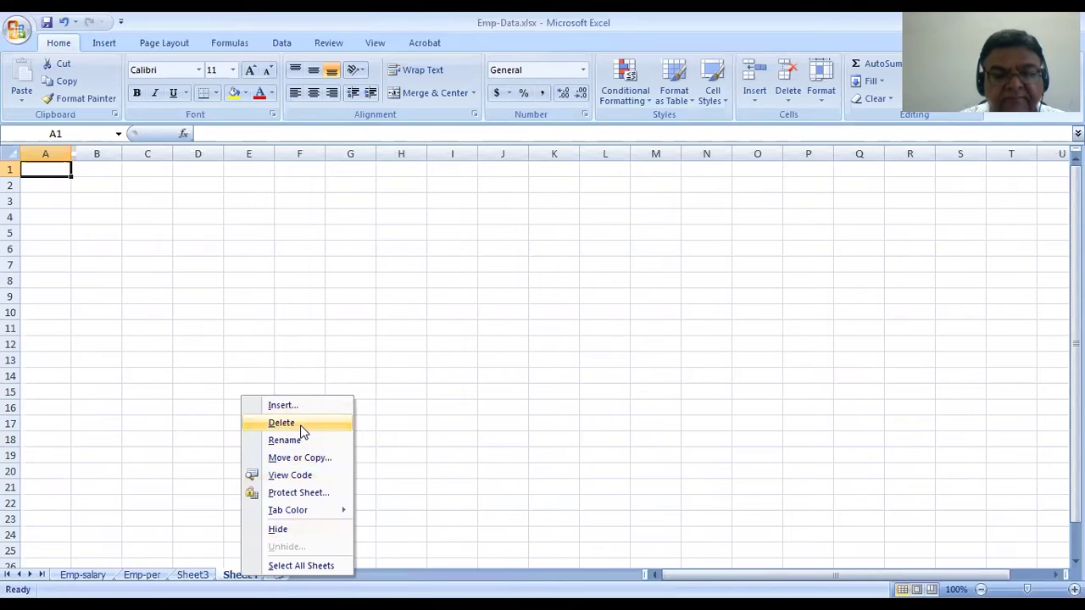
{"action": "left_click", "coordinate": [284, 425]}
Move the line chart from the Emp-salary sheet to its own new chart sheet, and check the Emp-salary sheet.
{"action": "left_click", "coordinate": [93, 575]}
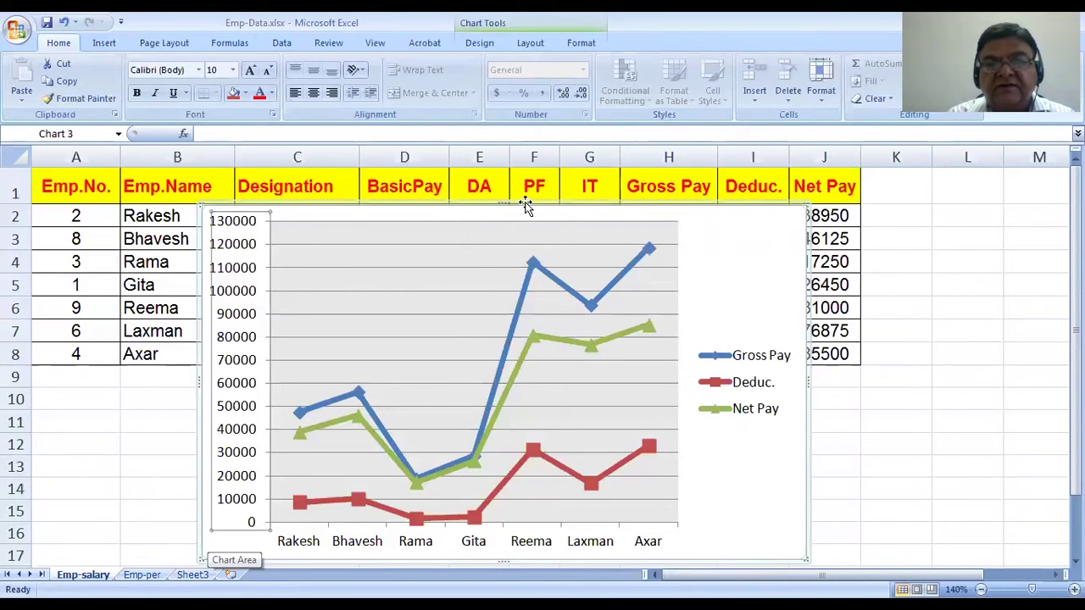
{"action": "left_click", "coordinate": [479, 44]}
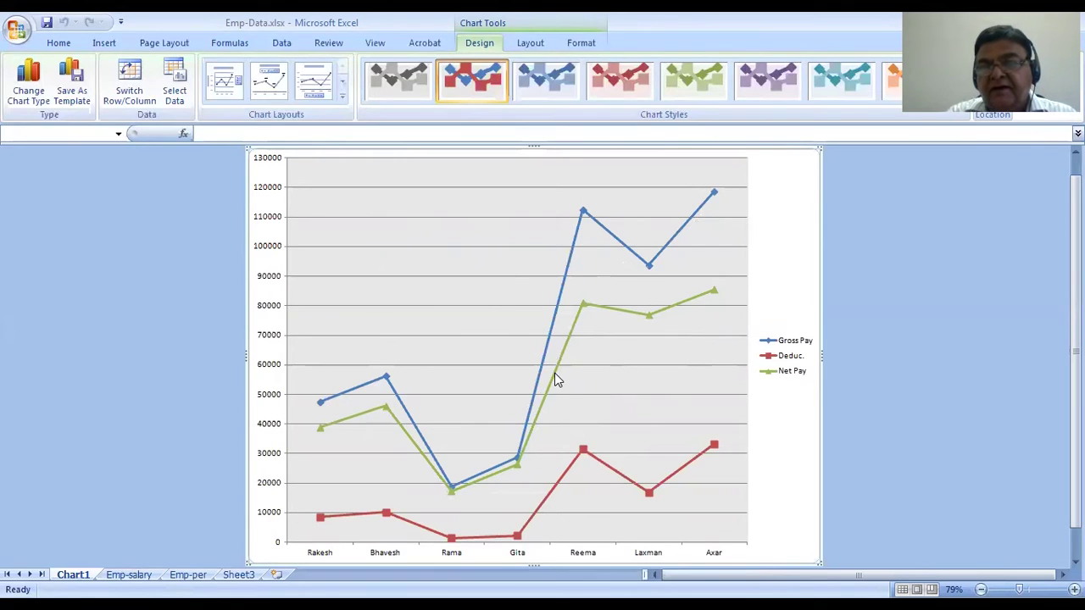
{"action": "mouse_move", "coordinate": [555, 374]}
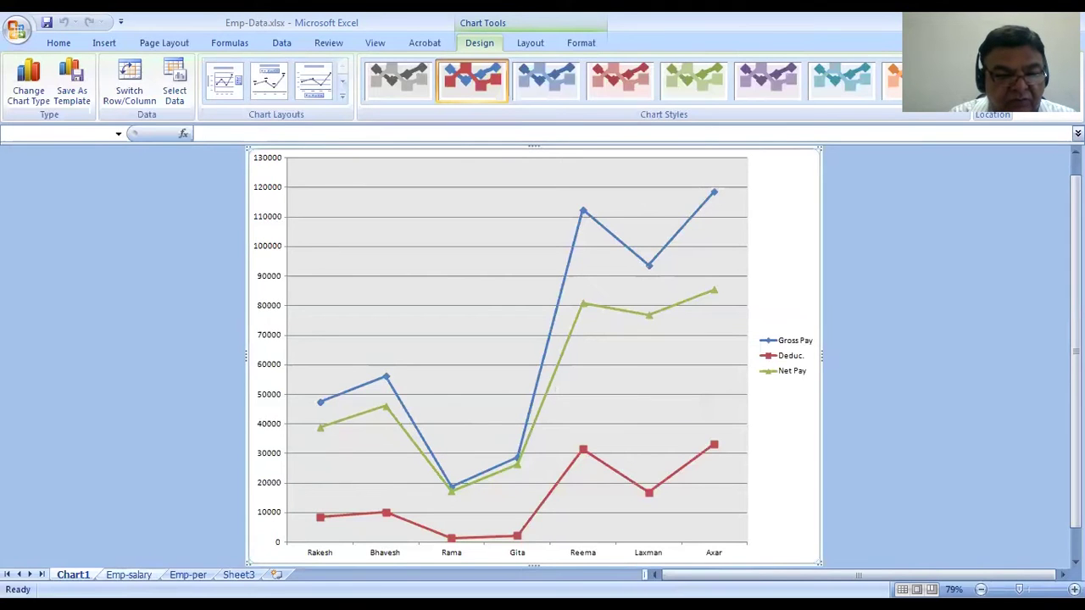
{"action": "left_click", "coordinate": [128, 575]}
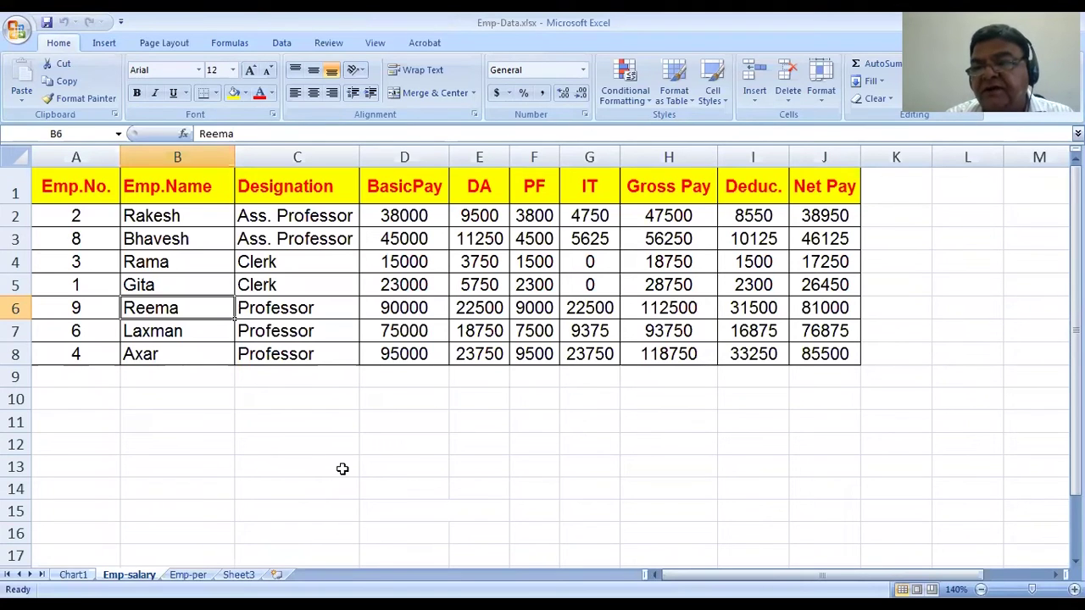
{"action": "left_click", "coordinate": [73, 575]}
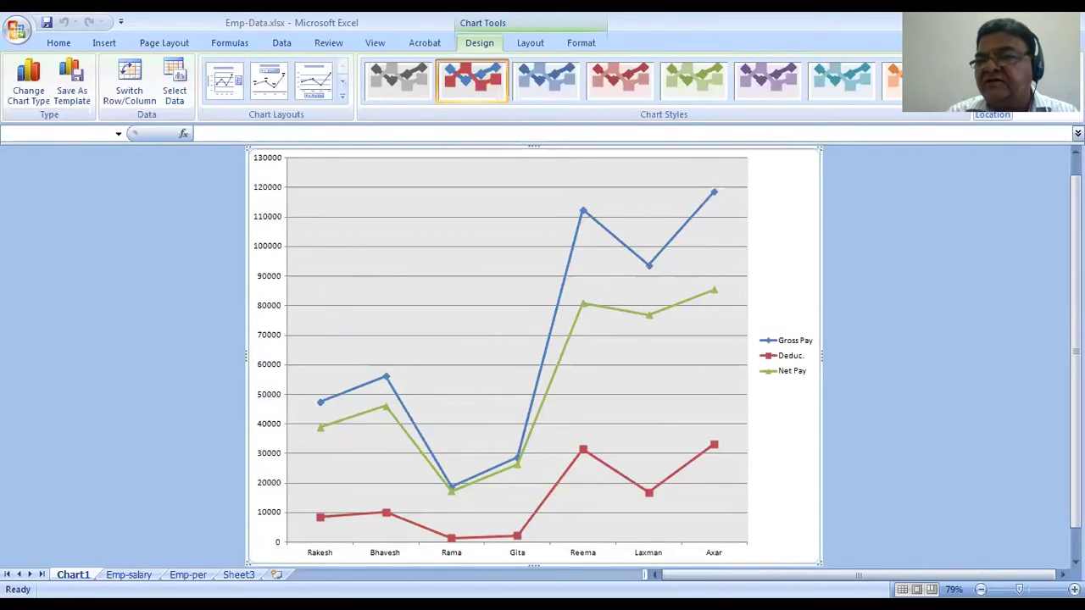
Move the line chart from its chart sheet back into Emp-salary as an embedded object.
{"action": "left_click", "coordinate": [992, 84]}
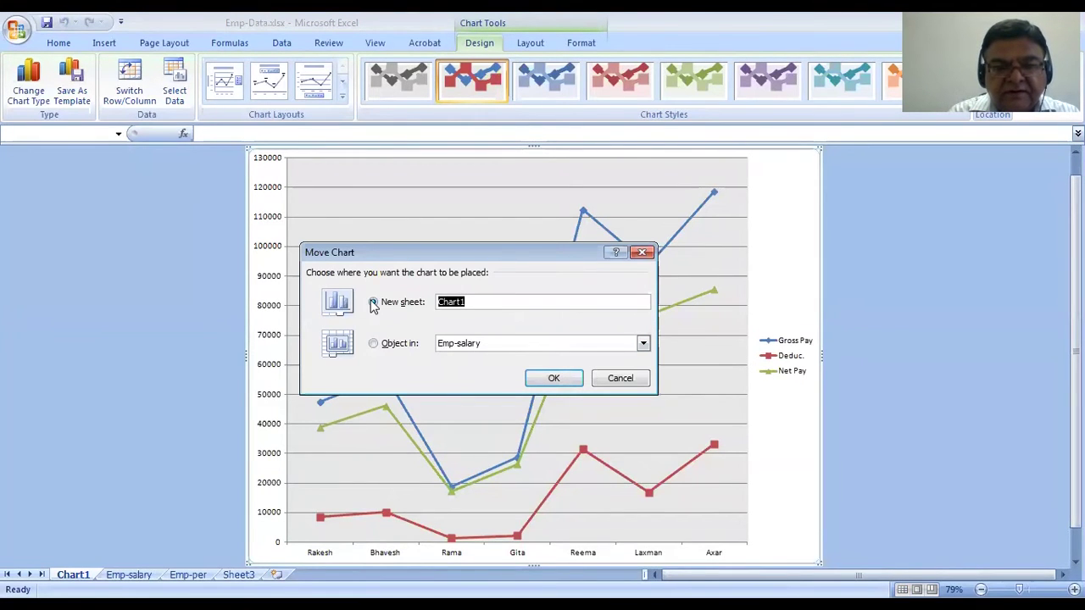
{"action": "left_click", "coordinate": [374, 344]}
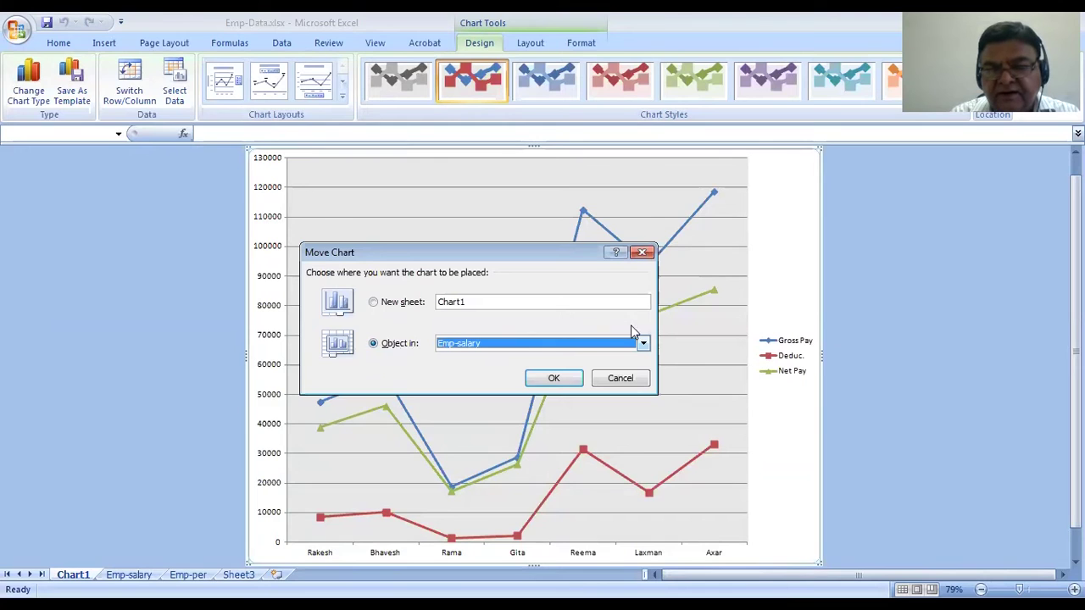
{"action": "left_click", "coordinate": [644, 345]}
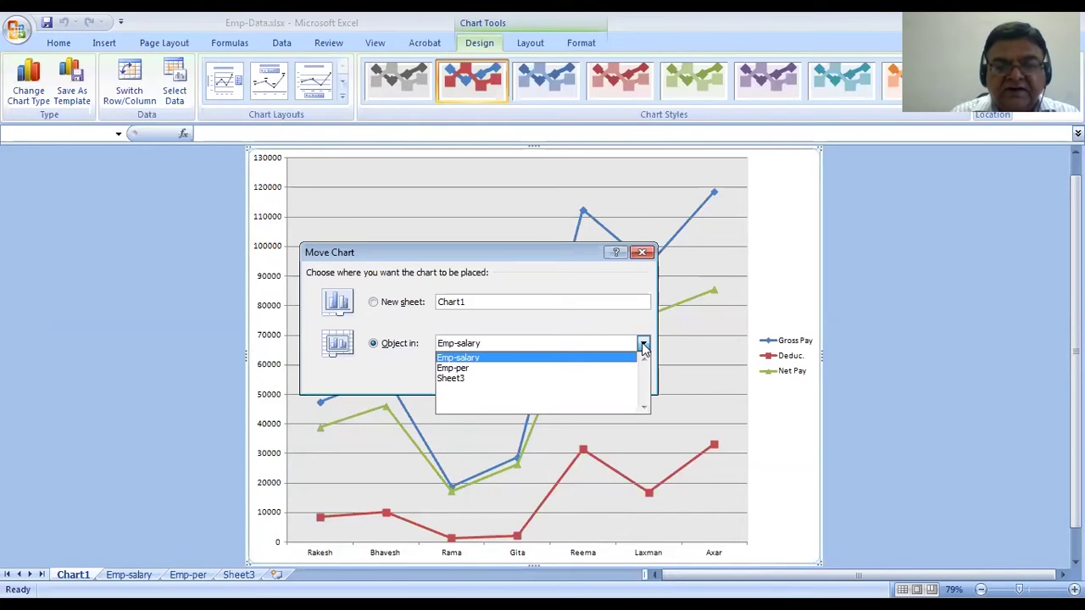
{"action": "left_click", "coordinate": [475, 359]}
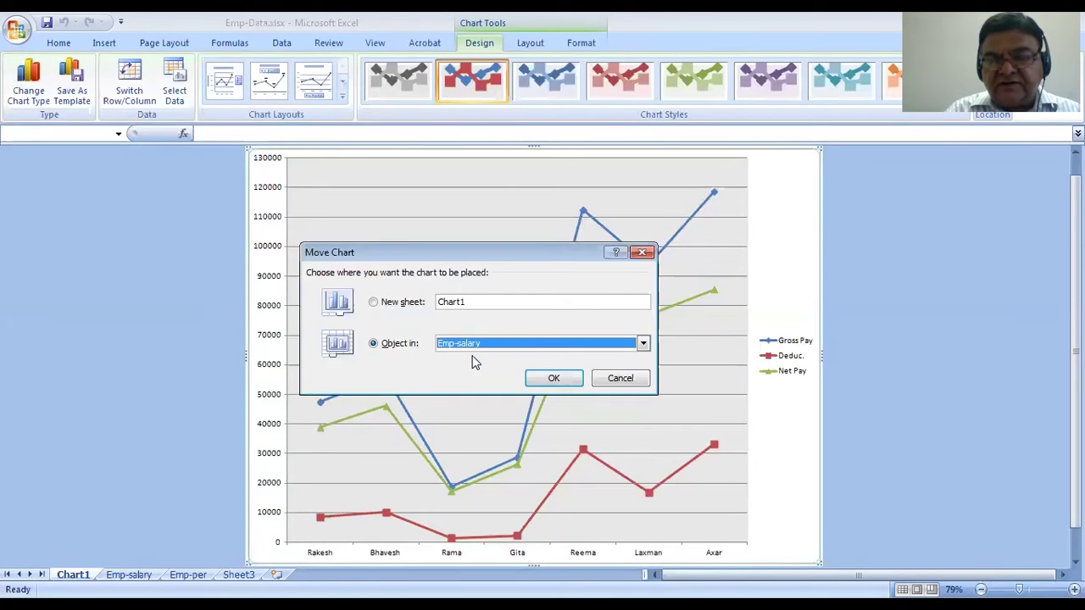
{"action": "left_click", "coordinate": [547, 380]}
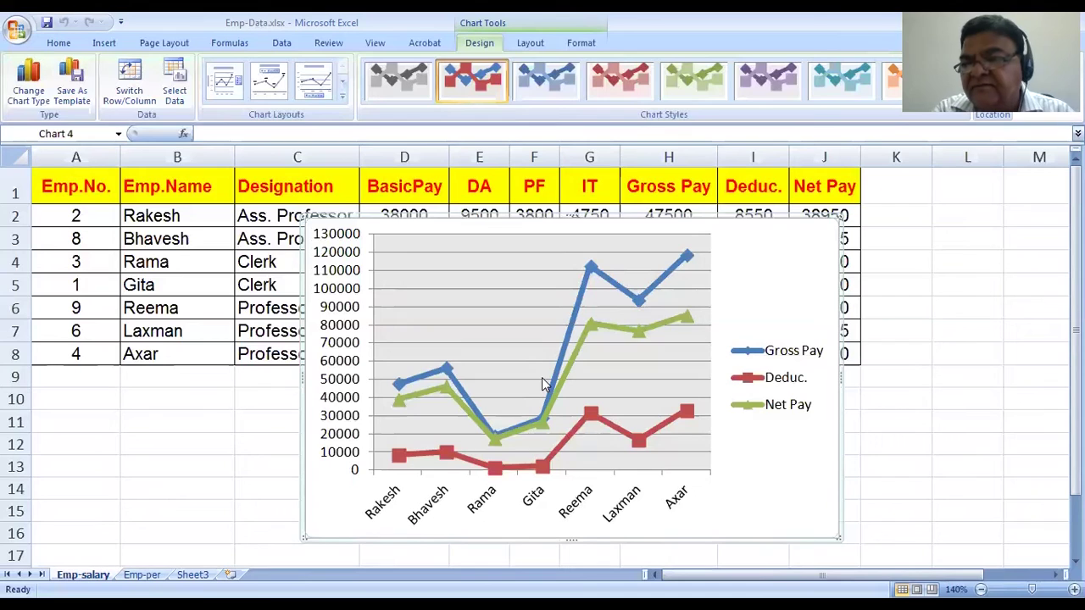
Add a title above the line chart reading "Employee Salary Chart".
{"action": "left_click", "coordinate": [531, 44]}
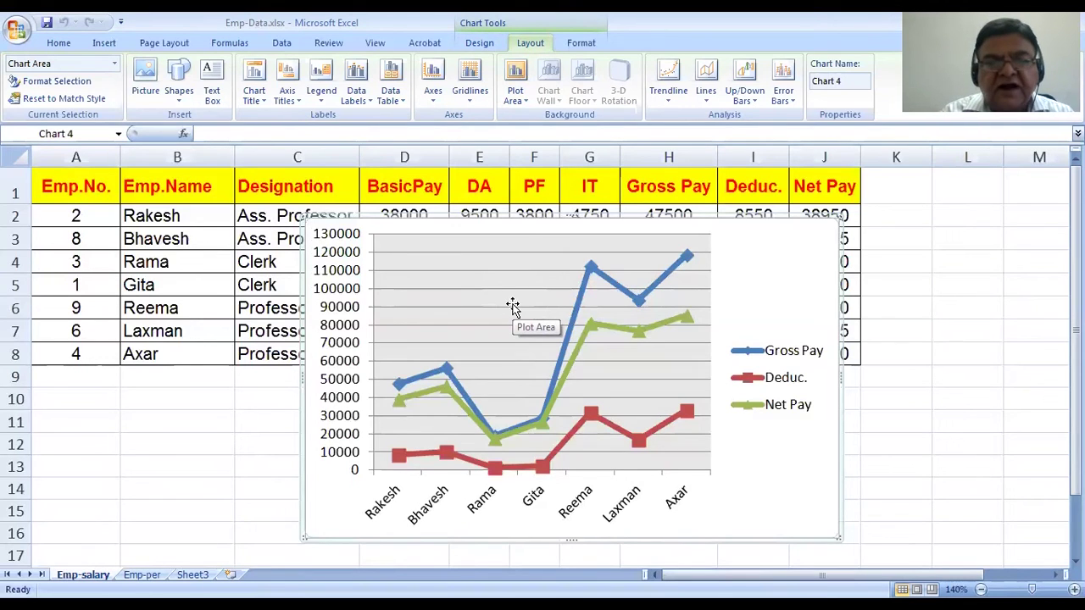
{"action": "left_click", "coordinate": [257, 96]}
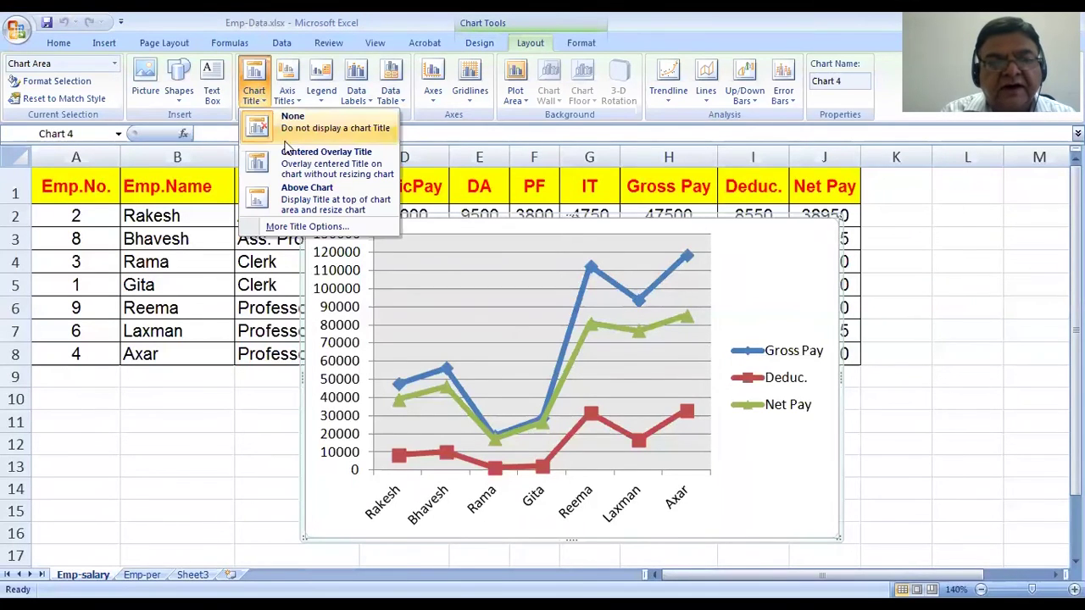
{"action": "left_click", "coordinate": [310, 206]}
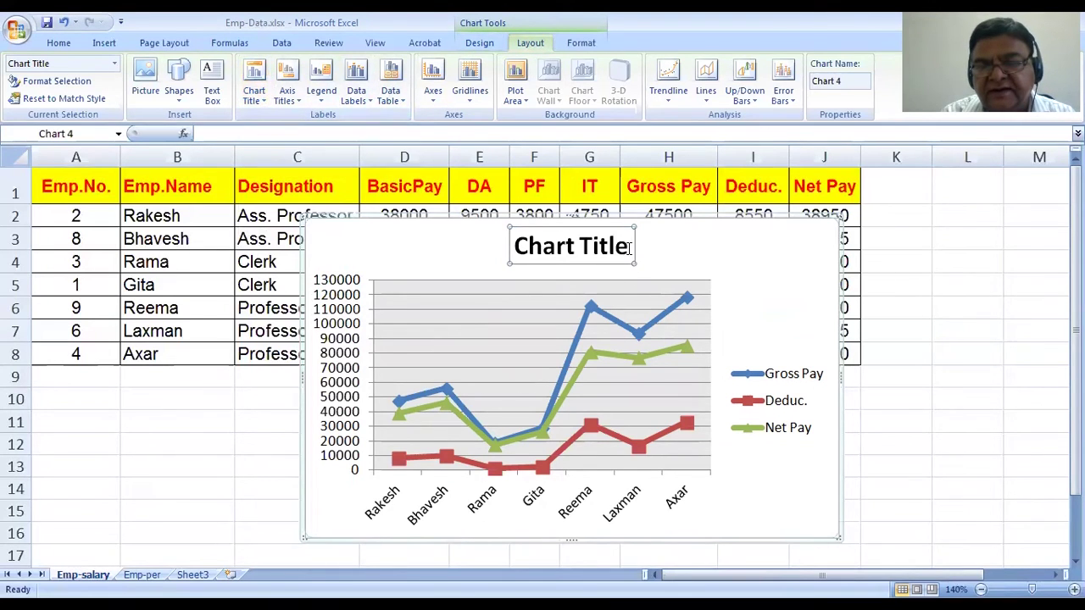
{"action": "left_click_drag", "start_coordinate": [629, 247], "coordinate": [511, 246]}
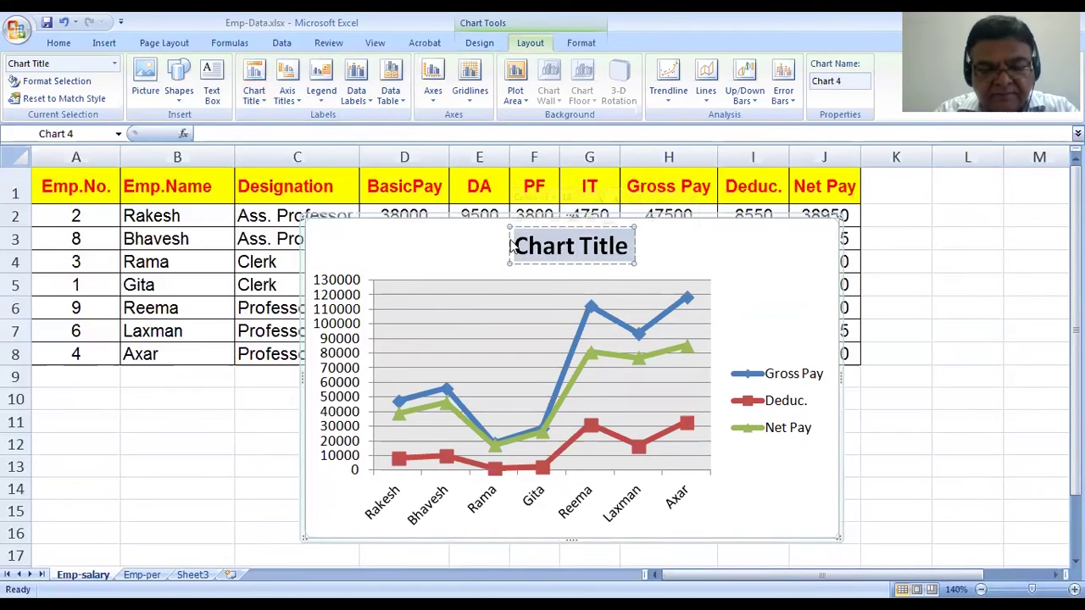
{"action": "type", "text": "Employee S"}
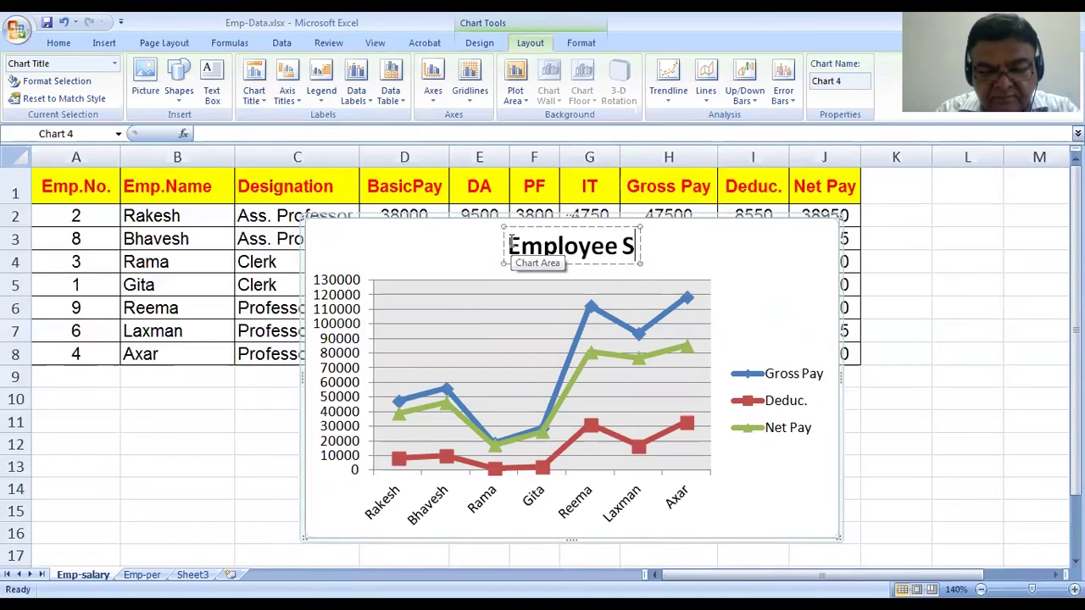
{"action": "type", "text": "alaty"}
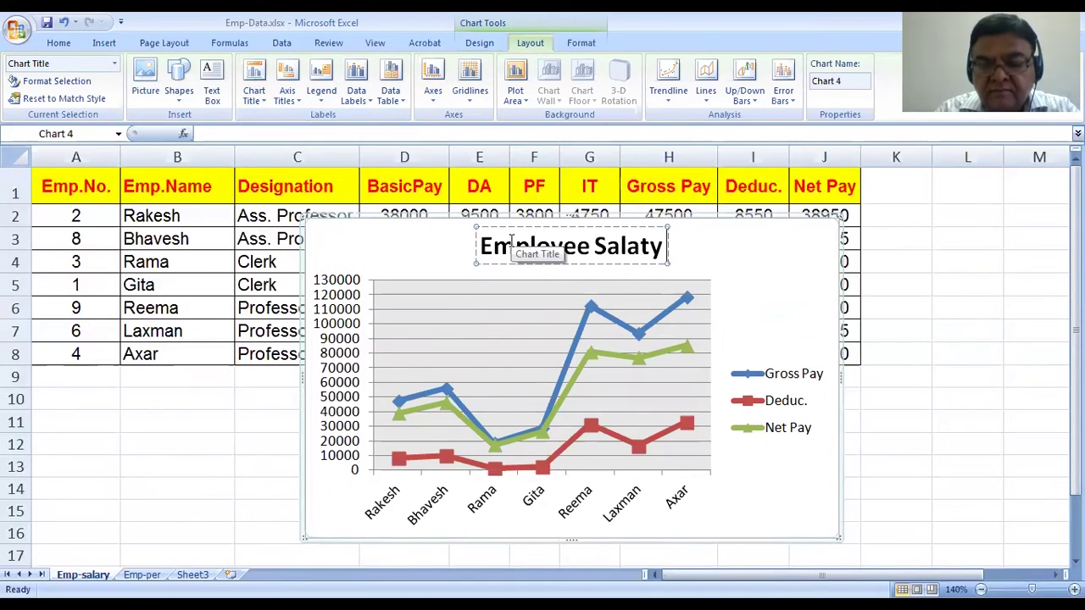
{"action": "key", "text": "BackSpace"}
{"action": "key", "text": "BackSpace"}
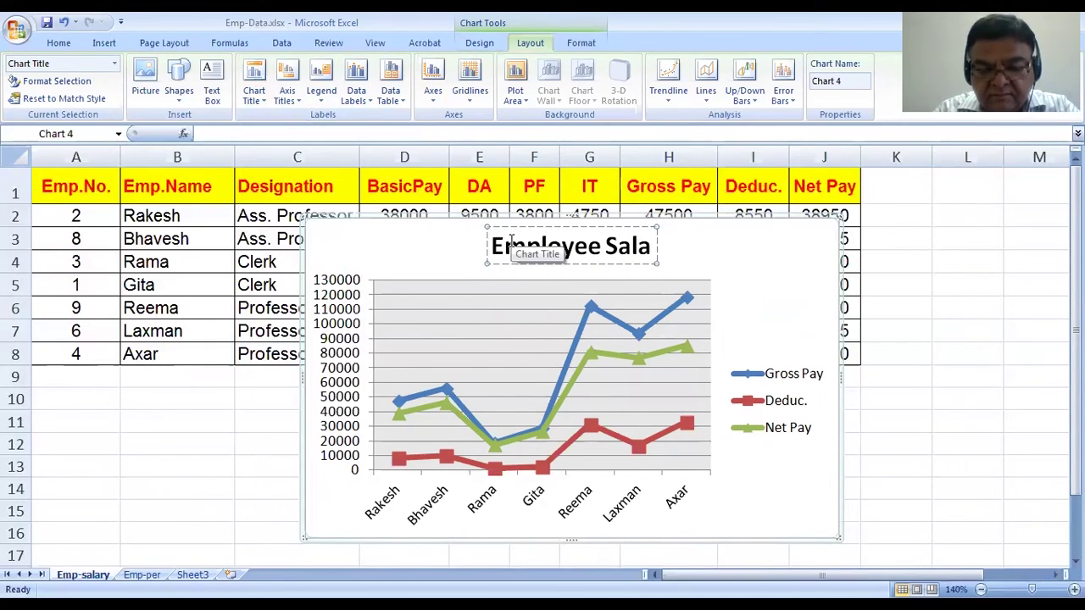
{"action": "type", "text": "ry Chart"}
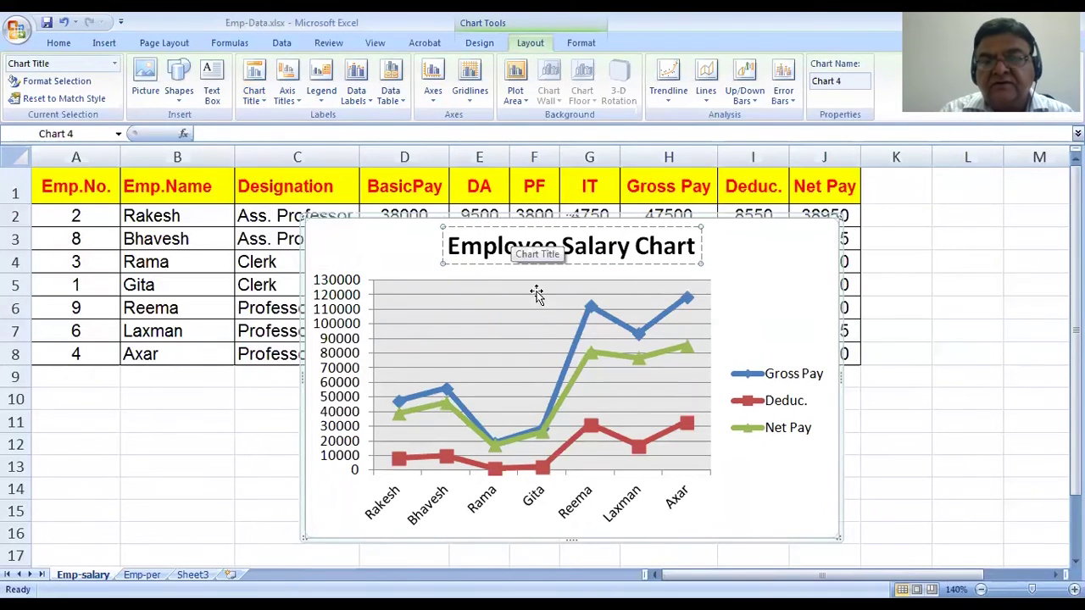
{"action": "left_click", "coordinate": [541, 305]}
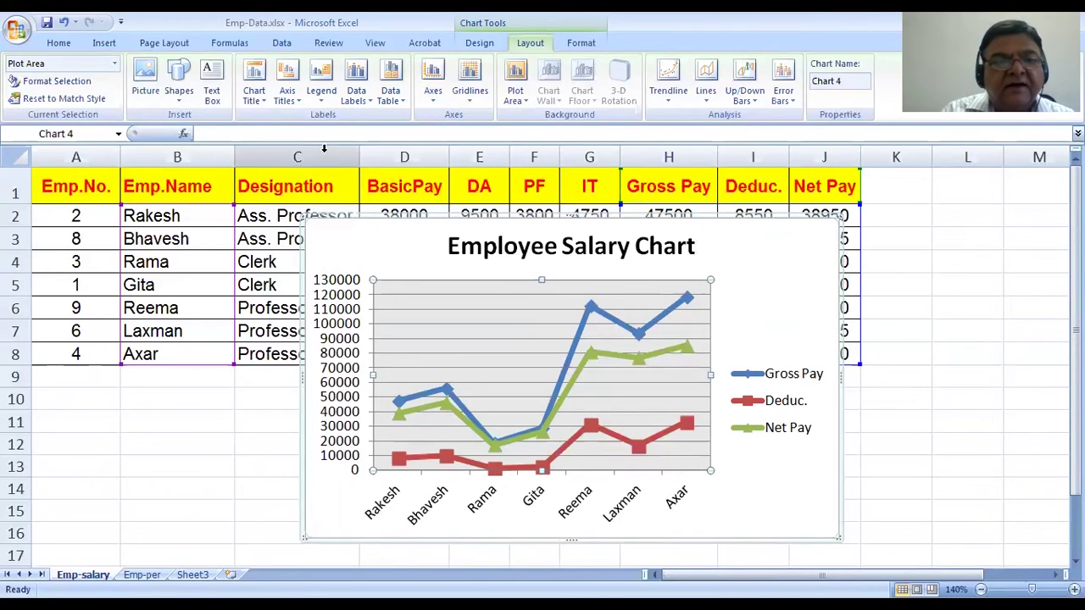
Add a primary horizontal axis title below the axis reading "Employee Name".
{"action": "left_click", "coordinate": [298, 103]}
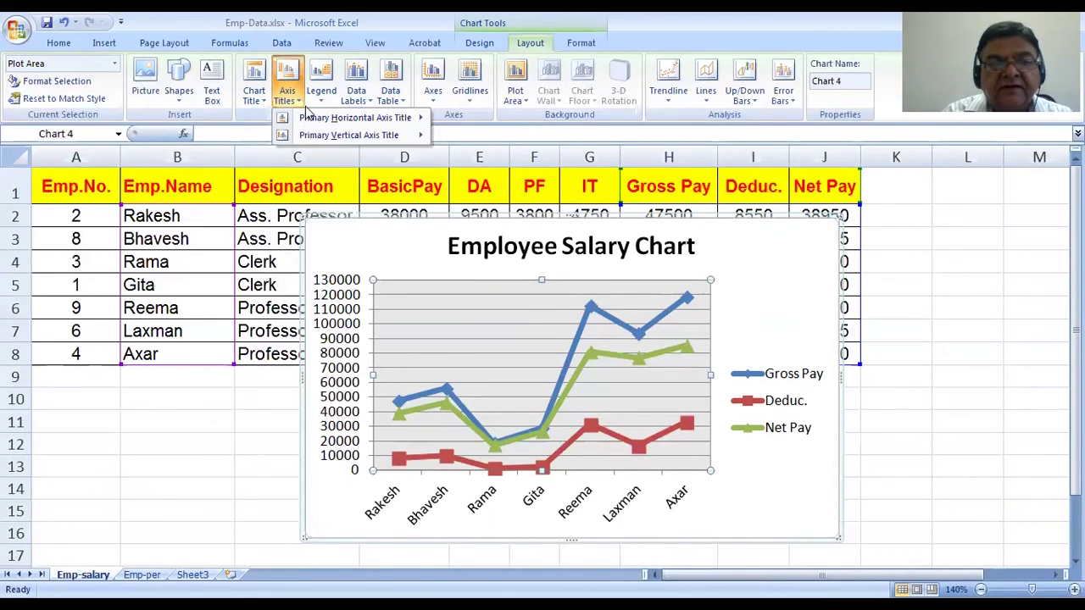
{"action": "mouse_move", "coordinate": [299, 117]}
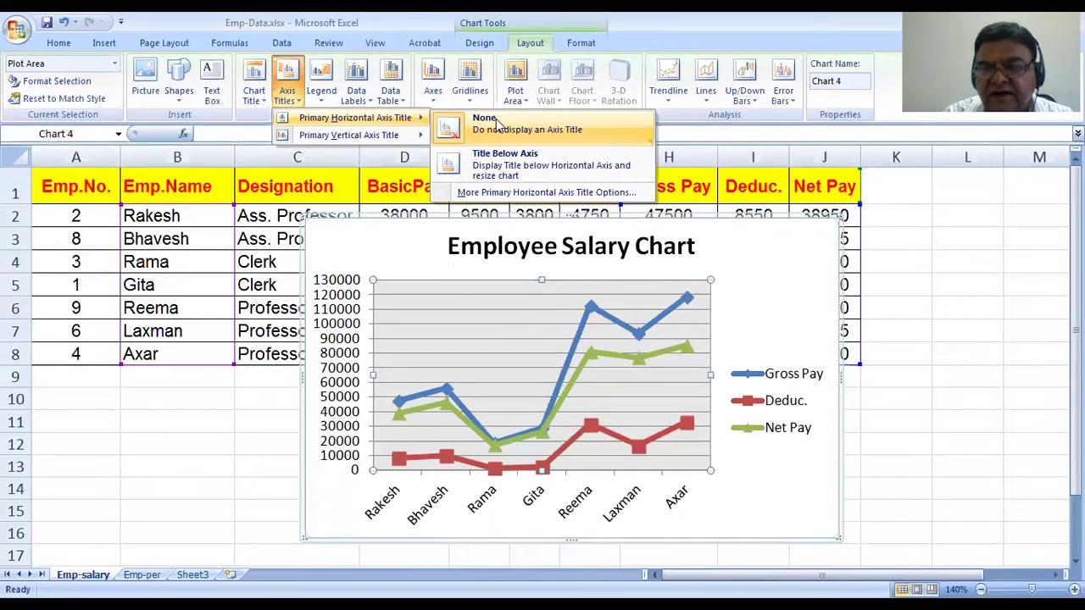
{"action": "left_click", "coordinate": [491, 173]}
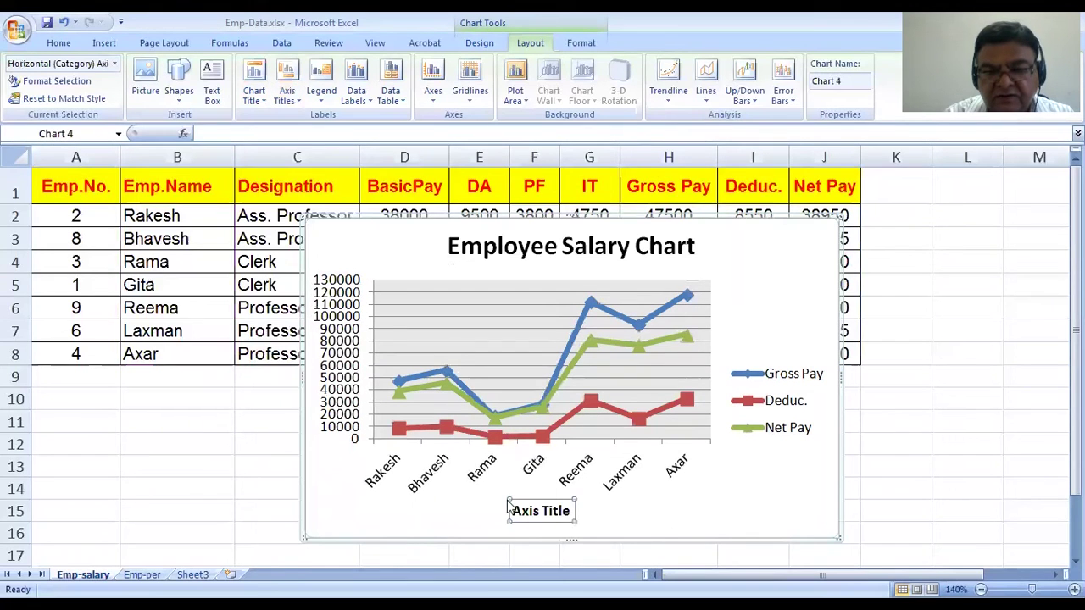
{"action": "double_click", "coordinate": [557, 512]}
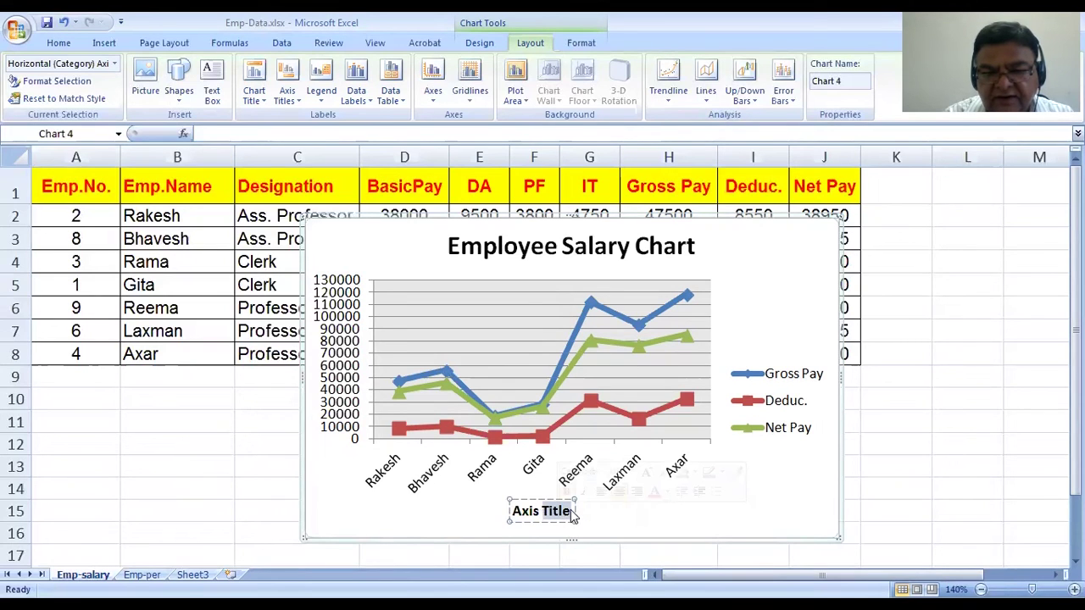
{"action": "key", "text": "BackSpace"}
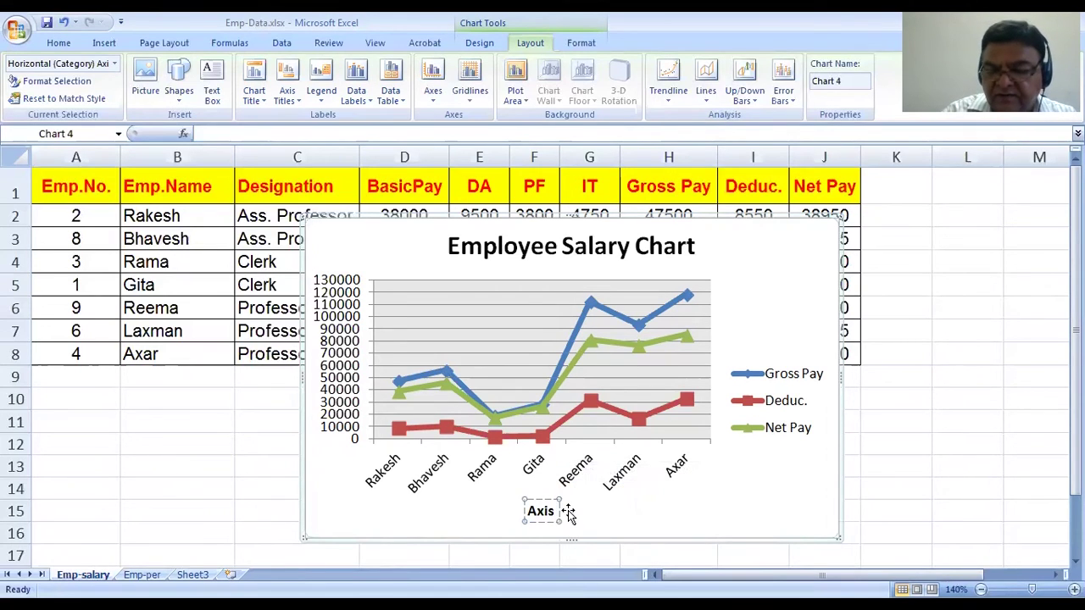
{"action": "key", "text": "BackSpace"}
{"action": "key", "text": "BackSpace"}
{"action": "key", "text": "BackSpace"}
{"action": "key", "text": "BackSpace"}
{"action": "key", "text": "BackSpace"}
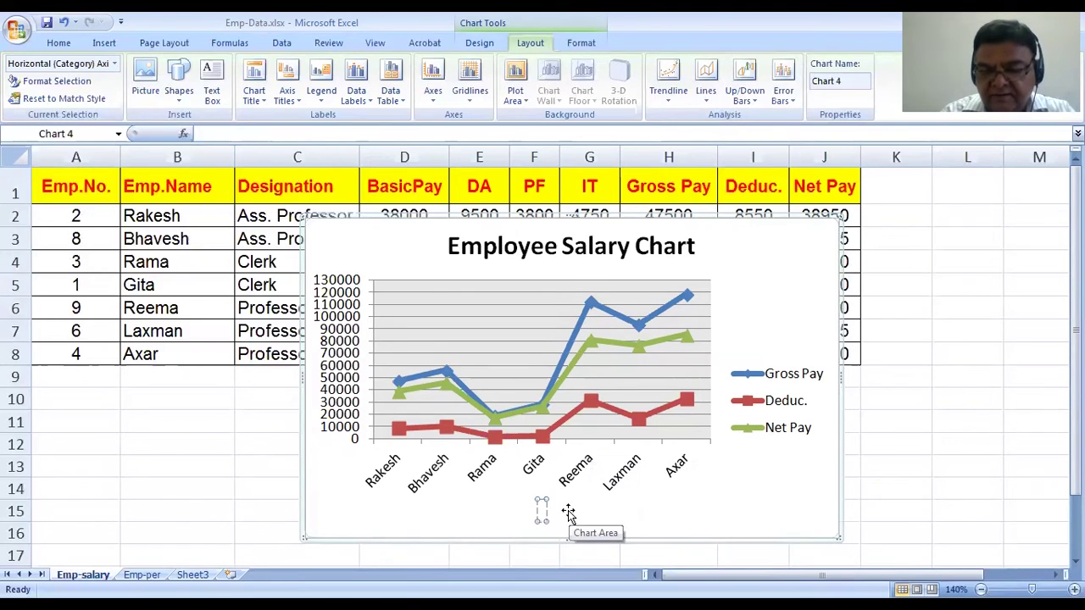
{"action": "type", "text": "Emplo"}
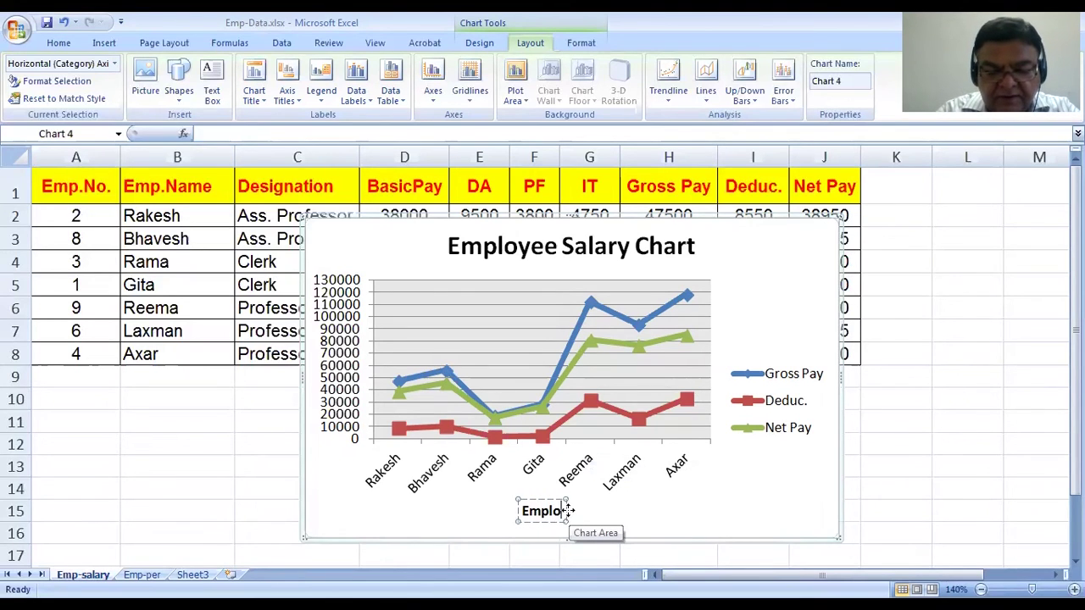
{"action": "type", "text": "y"}
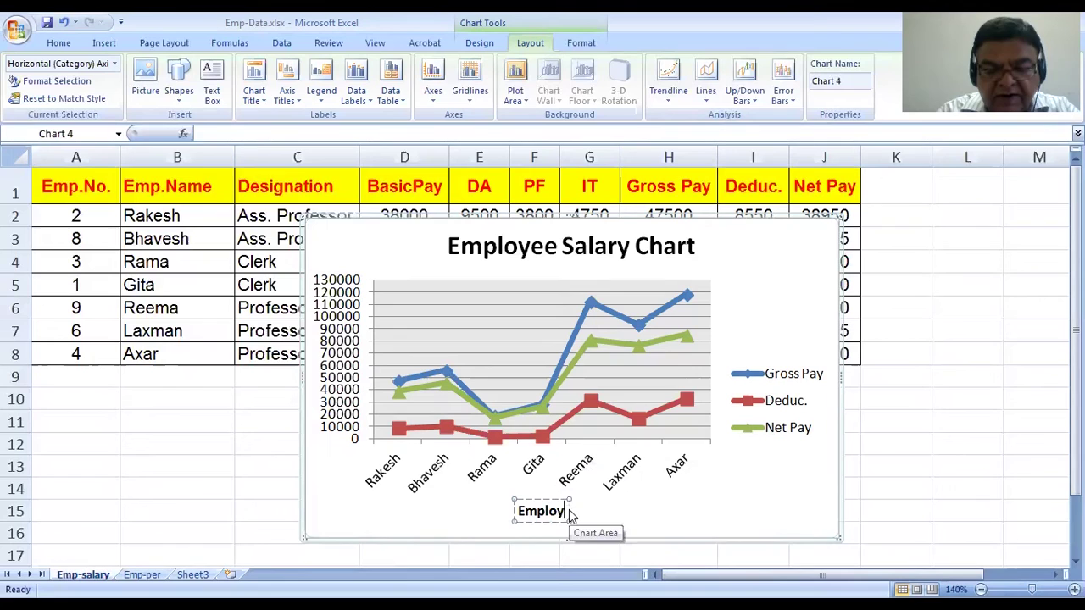
{"action": "type", "text": "ee Name"}
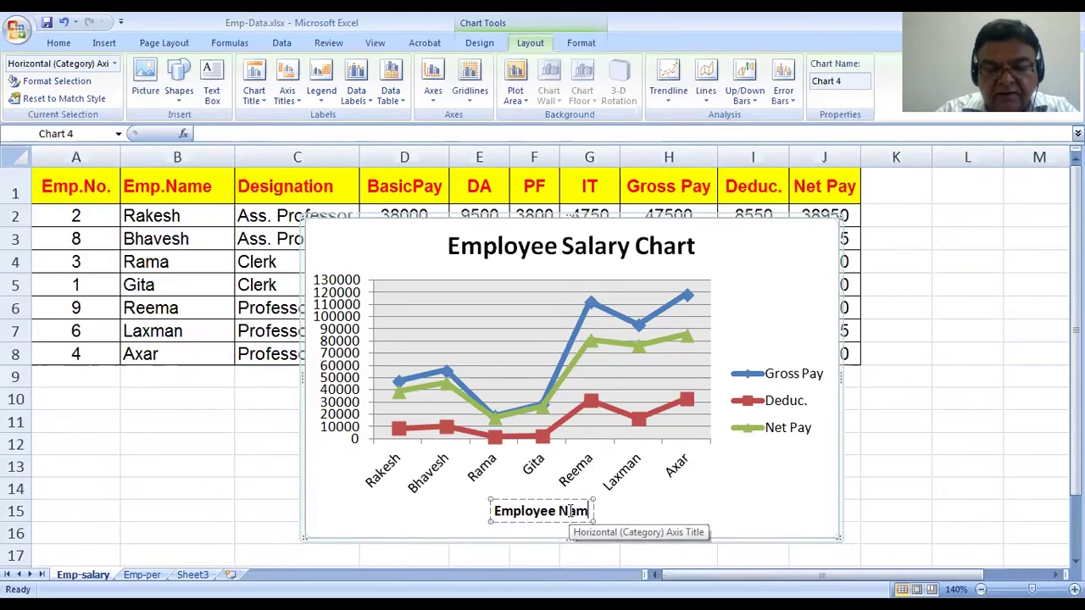
{"action": "left_click", "coordinate": [736, 520]}
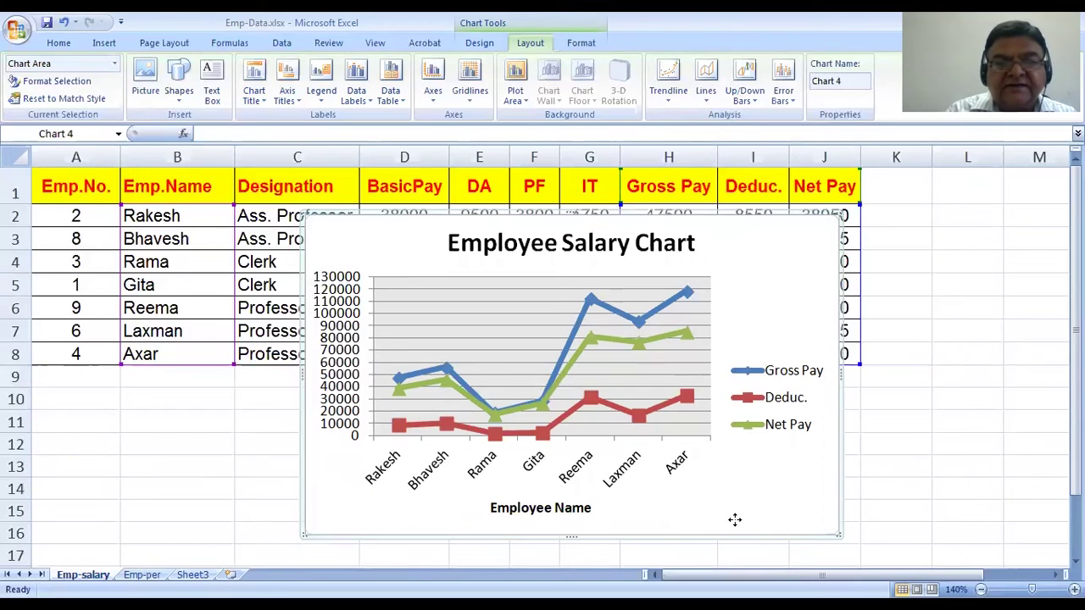
Add a primary vertical axis title with vertical text reading "Emp. Salary".
{"action": "left_click", "coordinate": [288, 89]}
{"action": "mouse_move", "coordinate": [314, 142]}
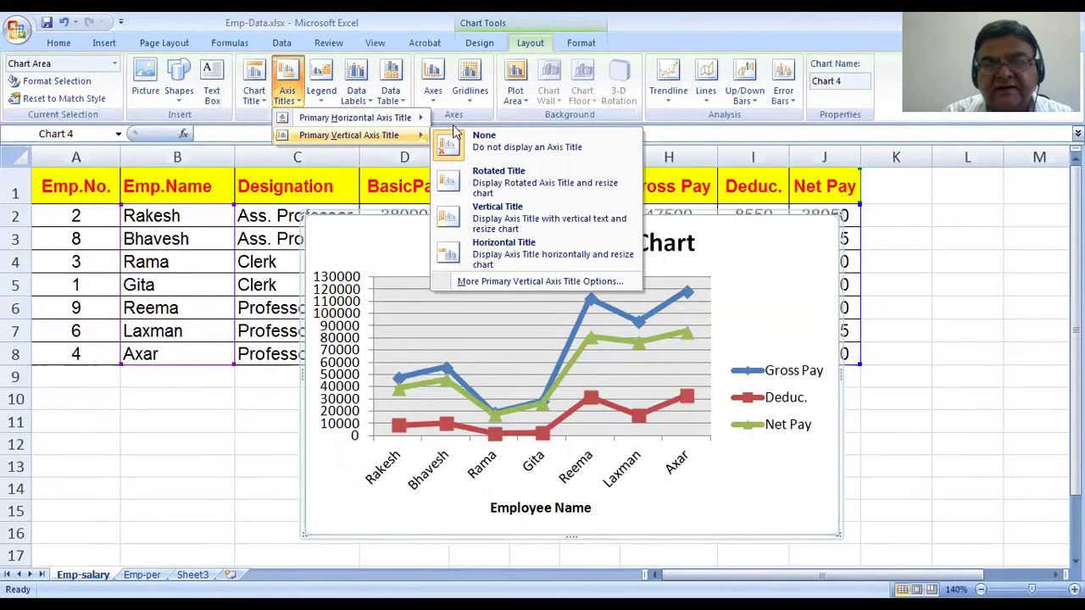
{"action": "left_click", "coordinate": [496, 221]}
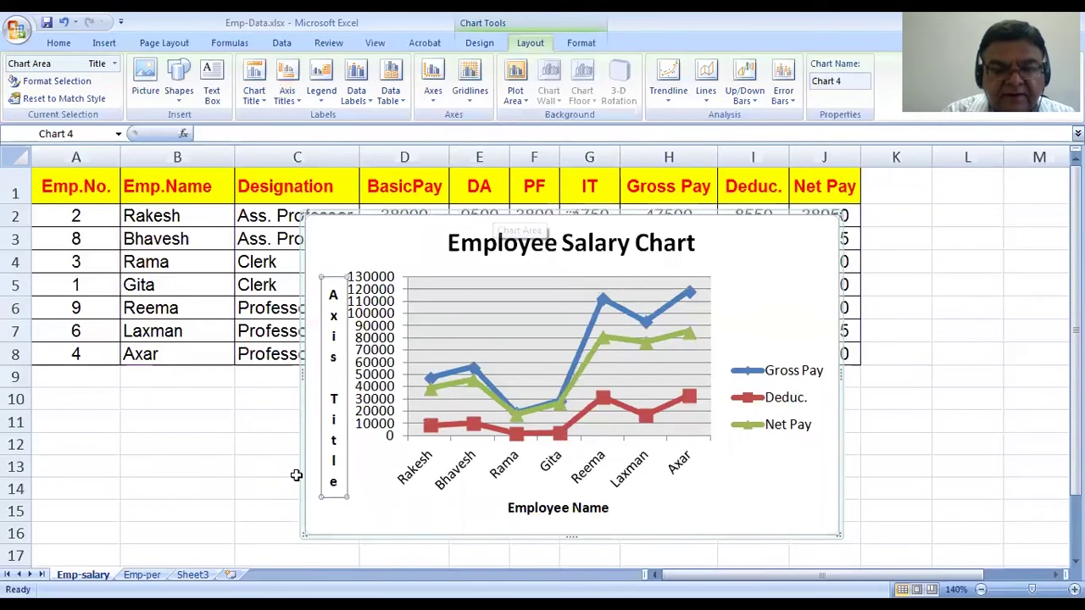
{"action": "left_click", "coordinate": [335, 479]}
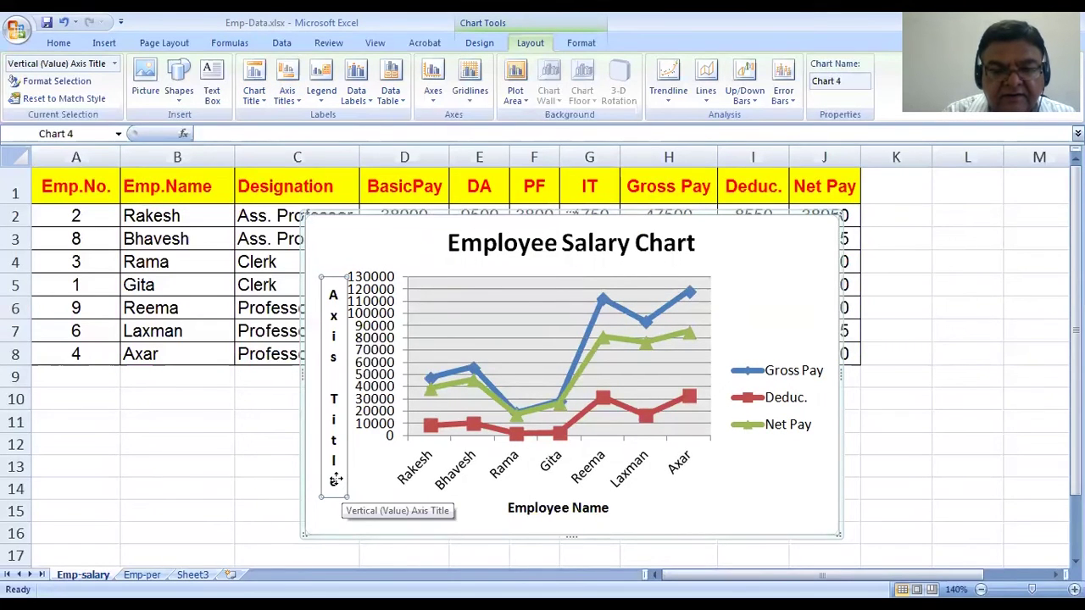
{"action": "left_click_drag", "start_coordinate": [333, 459], "coordinate": [336, 326]}
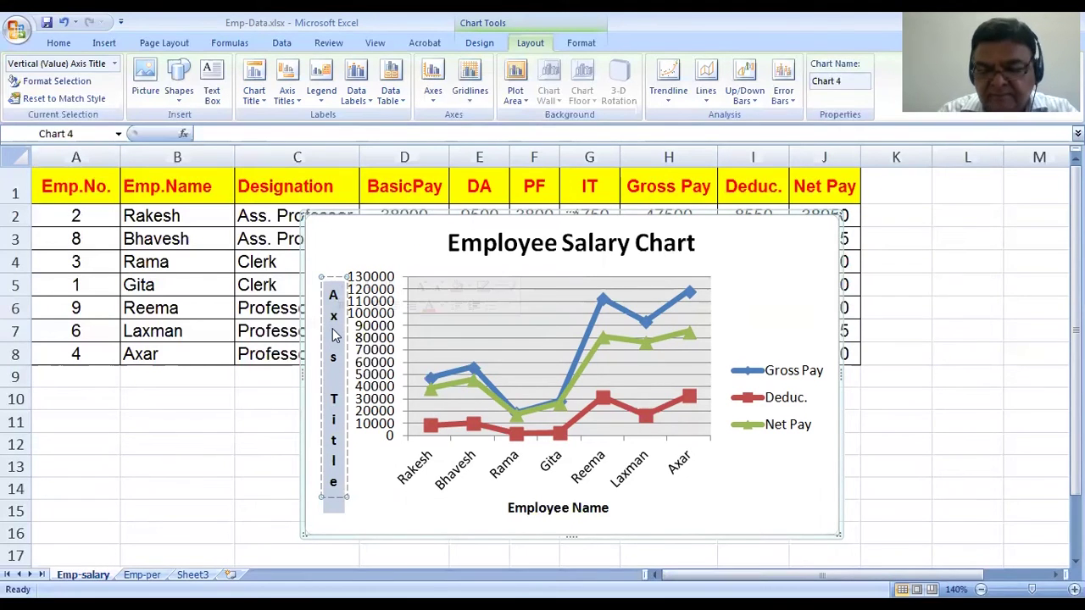
{"action": "type", "text": "Em"}
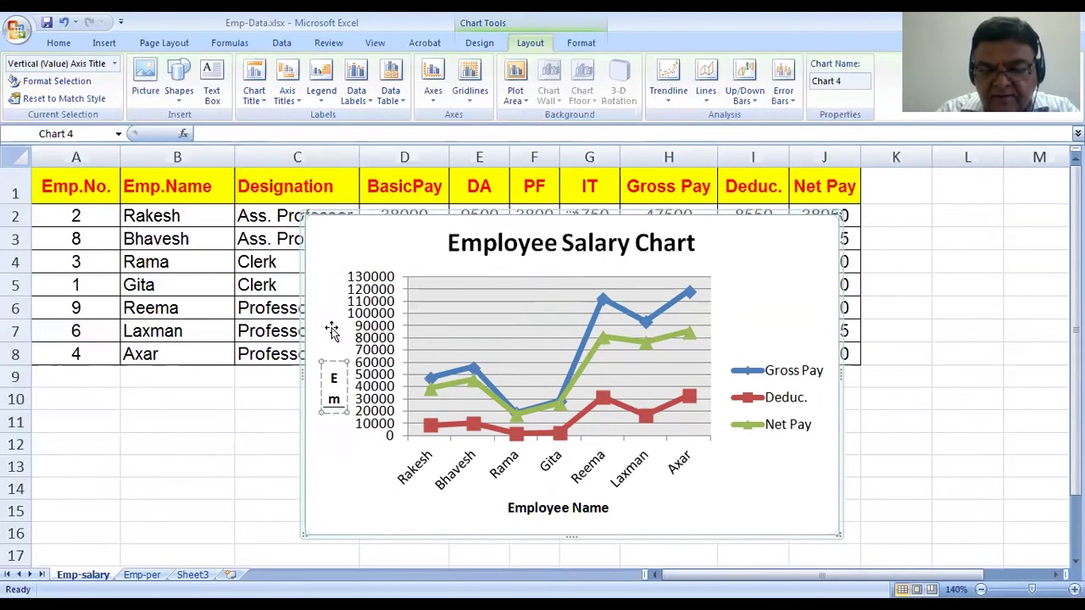
{"action": "type", "text": "p. Sa"}
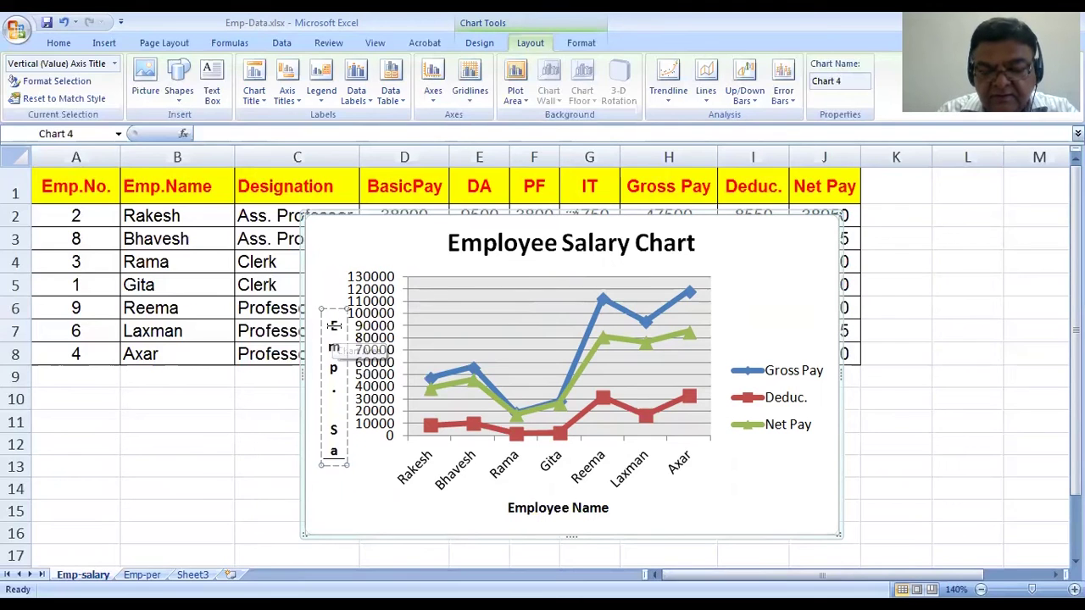
{"action": "type", "text": "lary"}
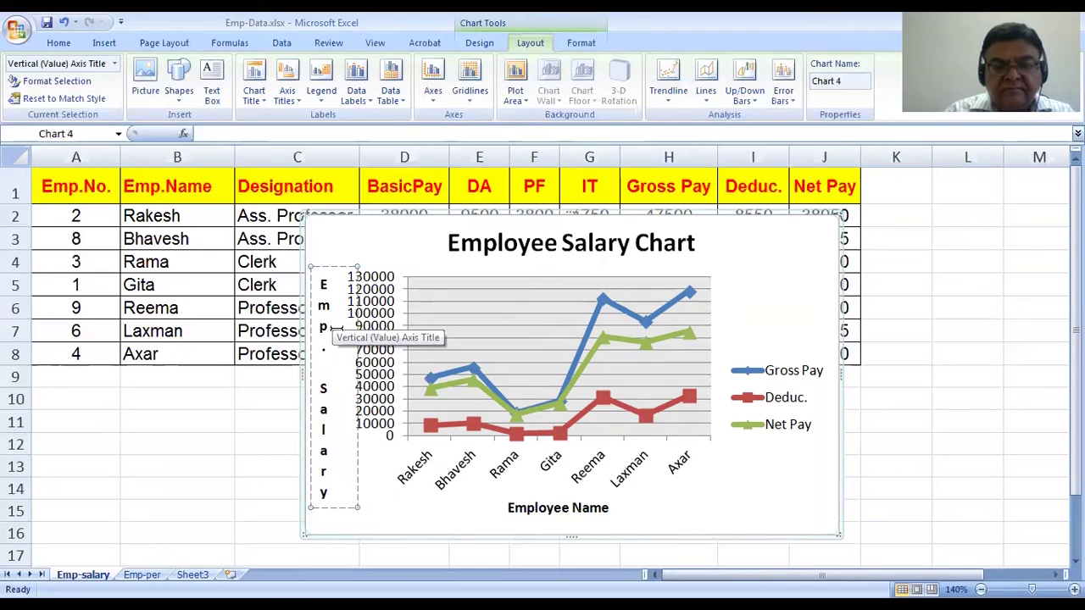
{"action": "left_click", "coordinate": [414, 520]}
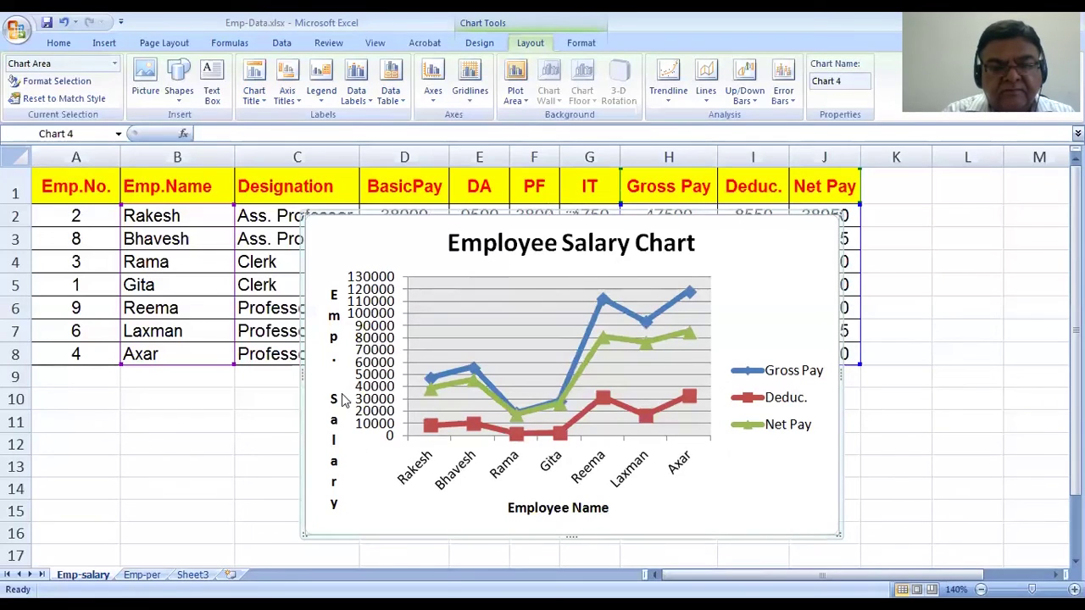
Remove the period after "Emp" in the chart's vertical axis title.
{"action": "left_click", "coordinate": [335, 360]}
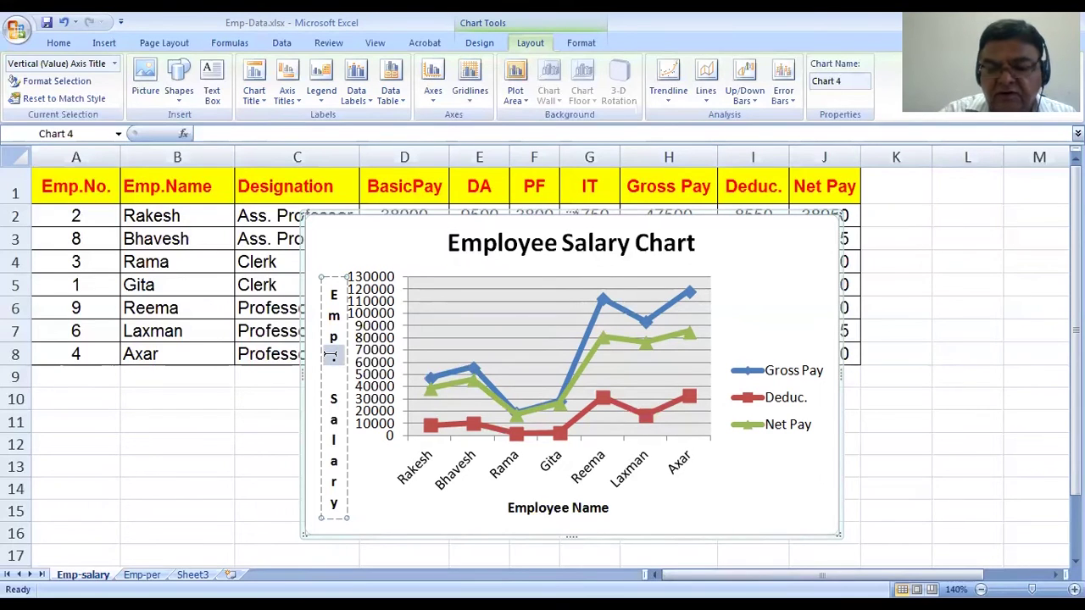
{"action": "key", "text": "BackSpace"}
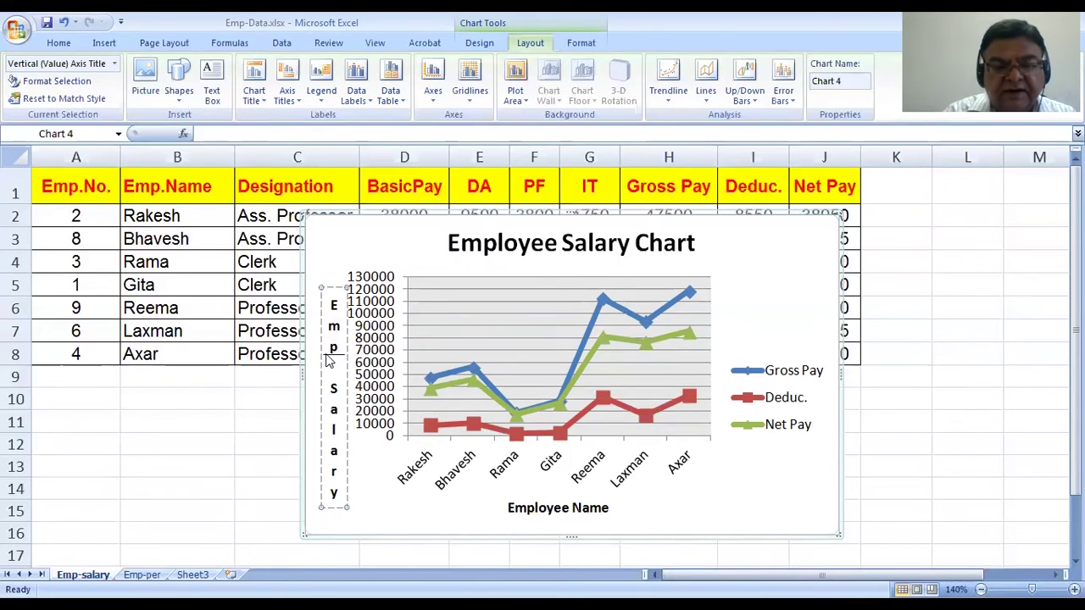
{"action": "left_click", "coordinate": [422, 524]}
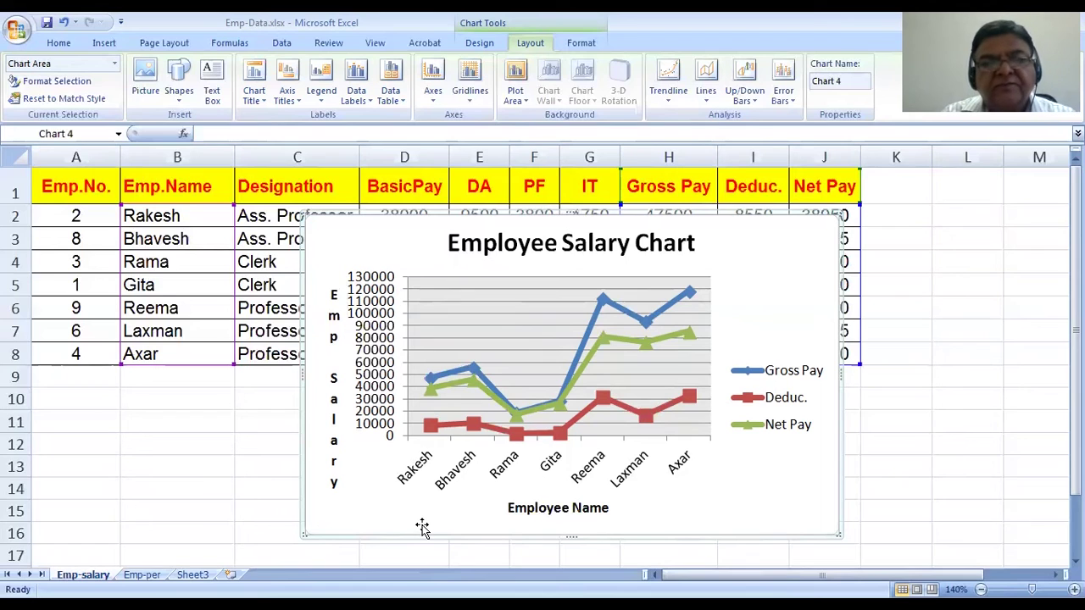
Show the chart legend at the bottom and display data labels centered on the data points.
{"action": "left_click", "coordinate": [325, 105]}
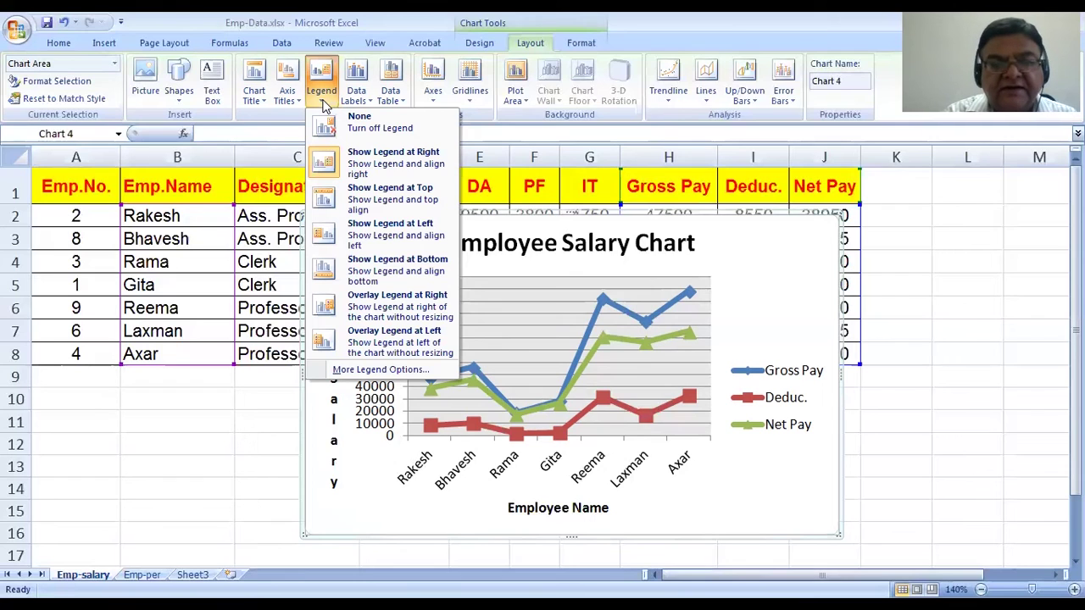
{"action": "left_click", "coordinate": [385, 270]}
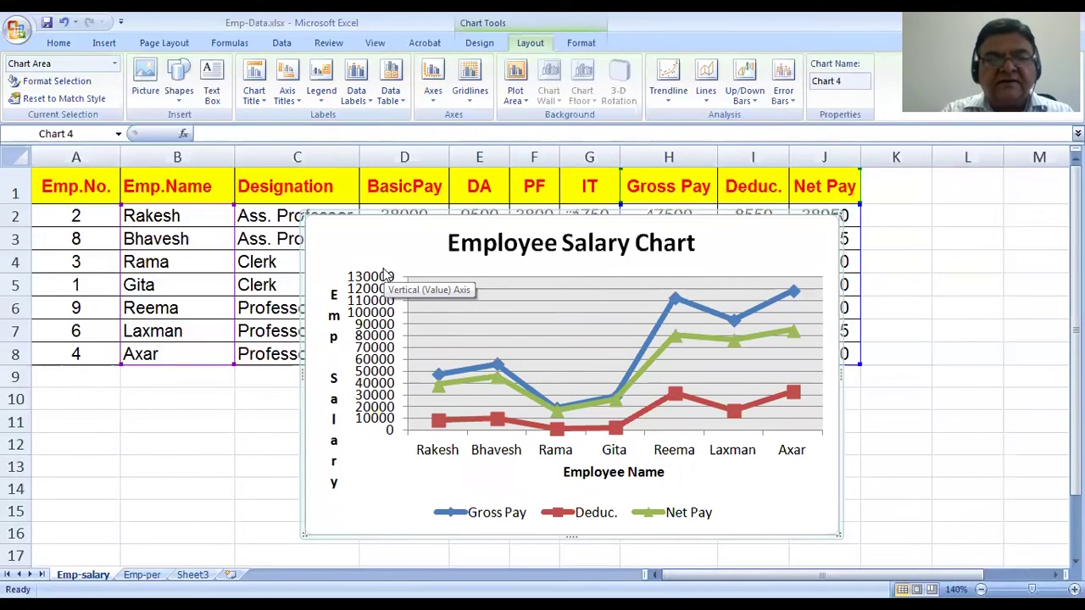
{"action": "left_click", "coordinate": [360, 98]}
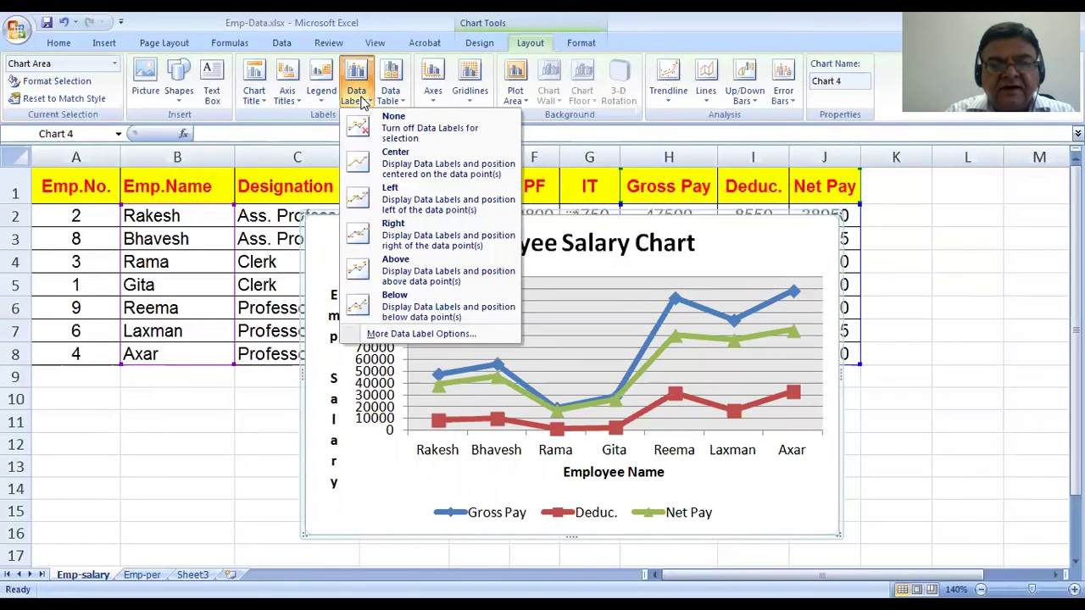
{"action": "left_click", "coordinate": [394, 166]}
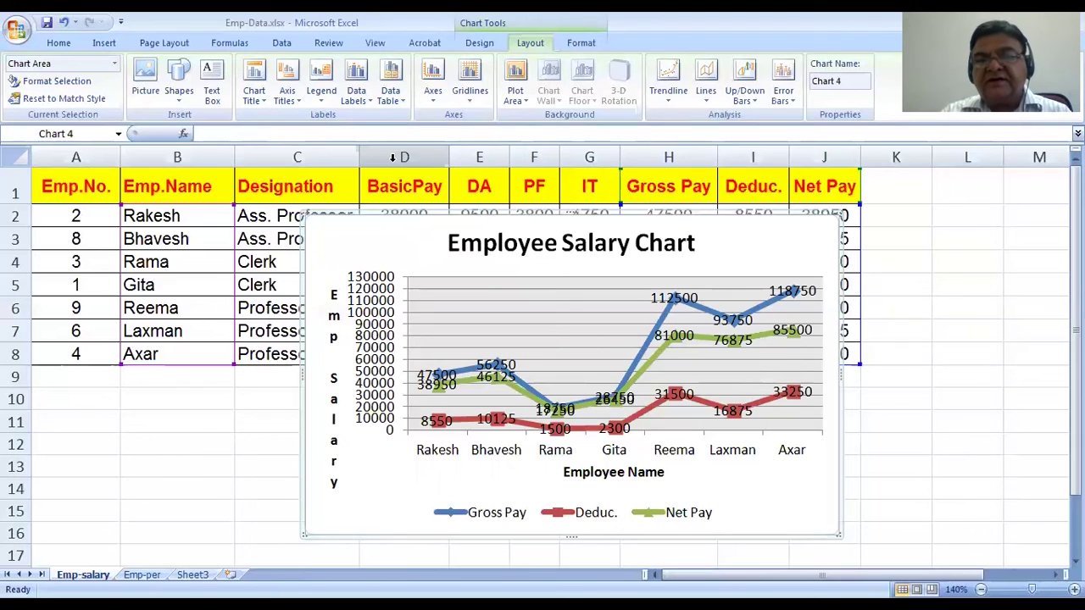
Turn off the data labels on the employee salary line chart.
{"action": "left_click", "coordinate": [362, 101]}
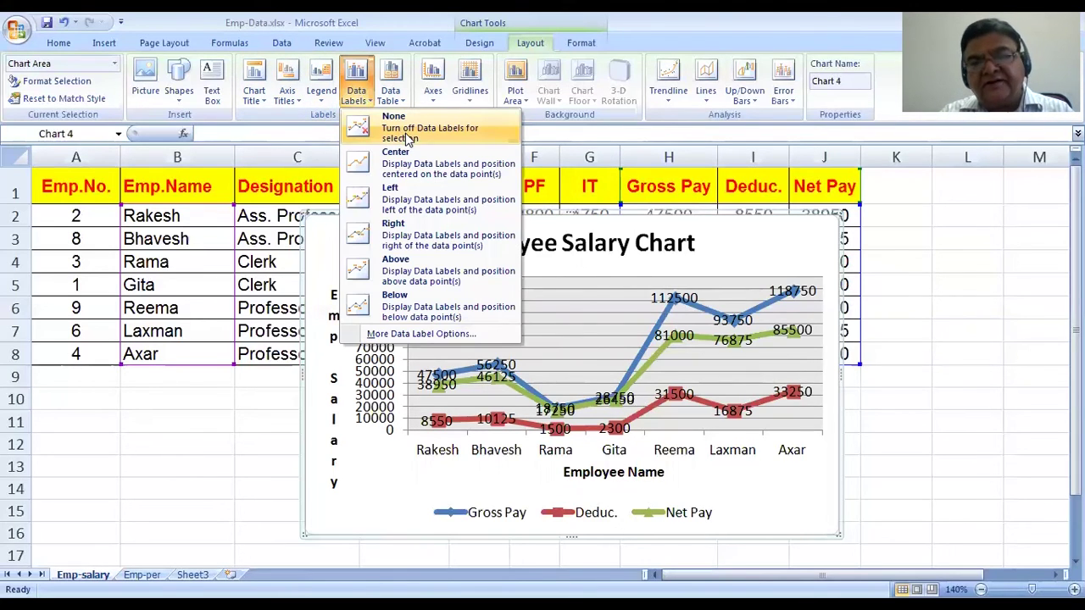
{"action": "left_click", "coordinate": [406, 138]}
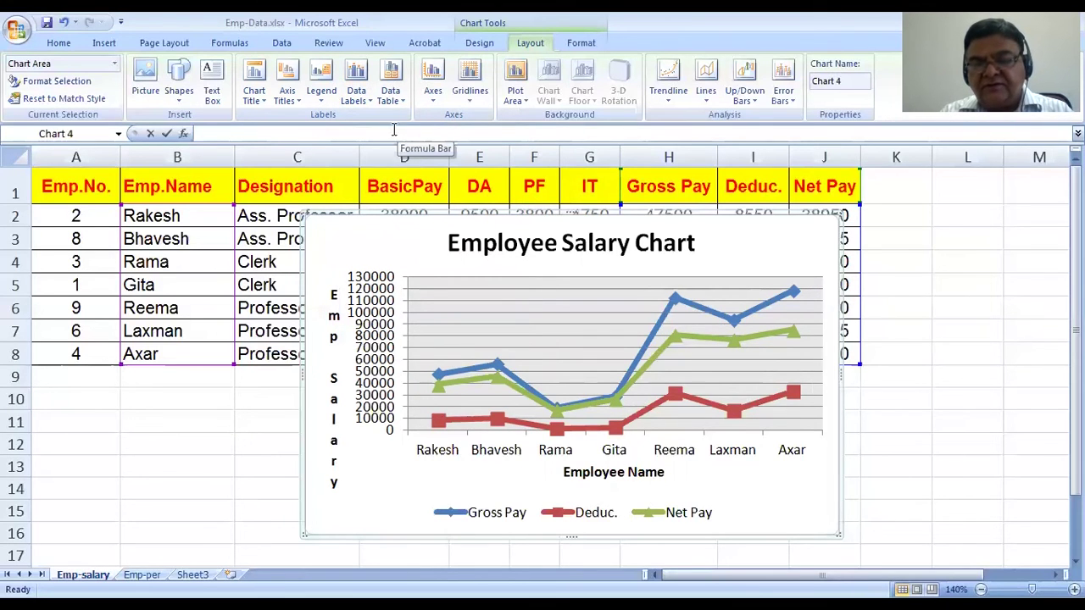
{"action": "left_click", "coordinate": [394, 131]}
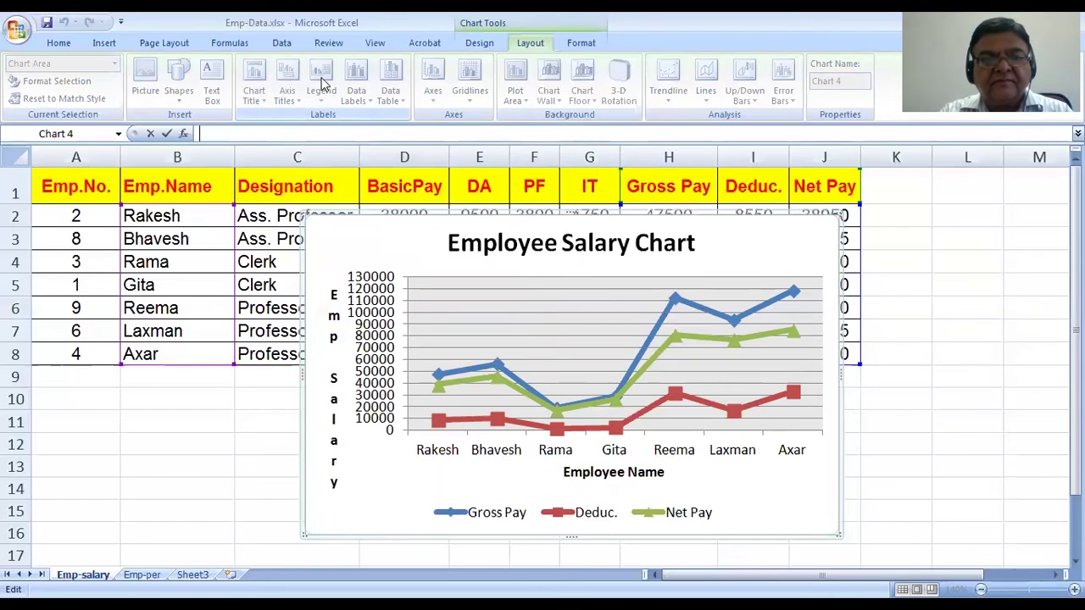
{"action": "left_click", "coordinate": [492, 404]}
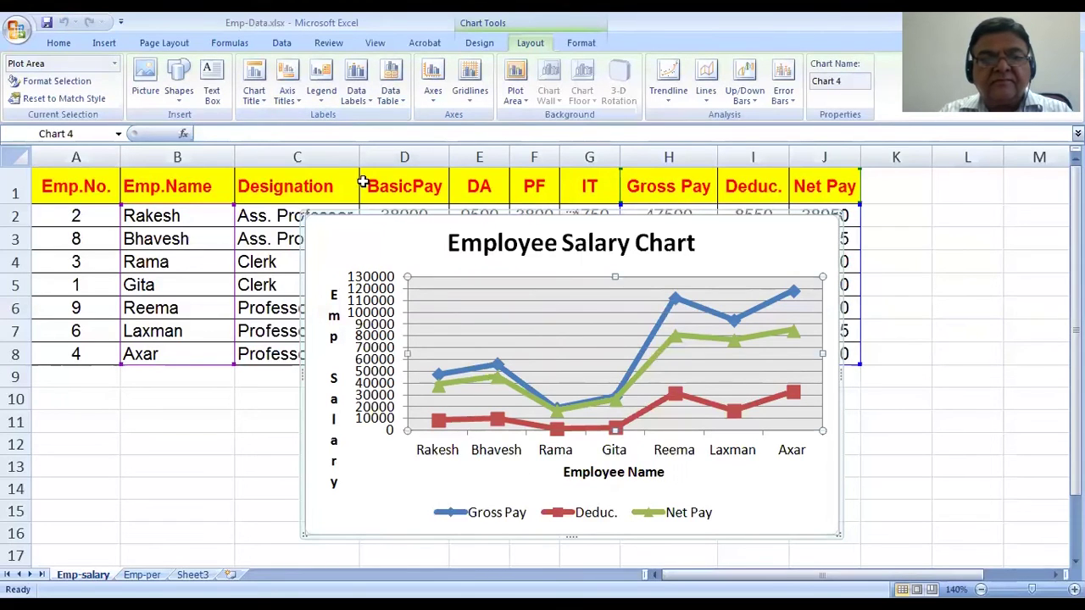
Try the chart legend on the left side of the chart, and settle it on the right side.
{"action": "left_click", "coordinate": [329, 97]}
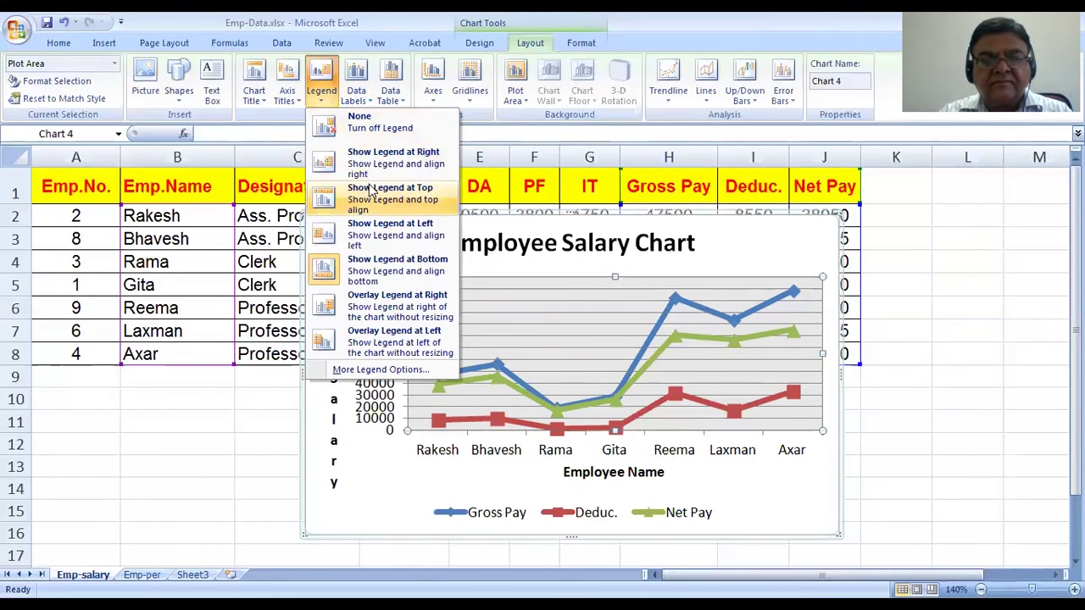
{"action": "left_click", "coordinate": [379, 242]}
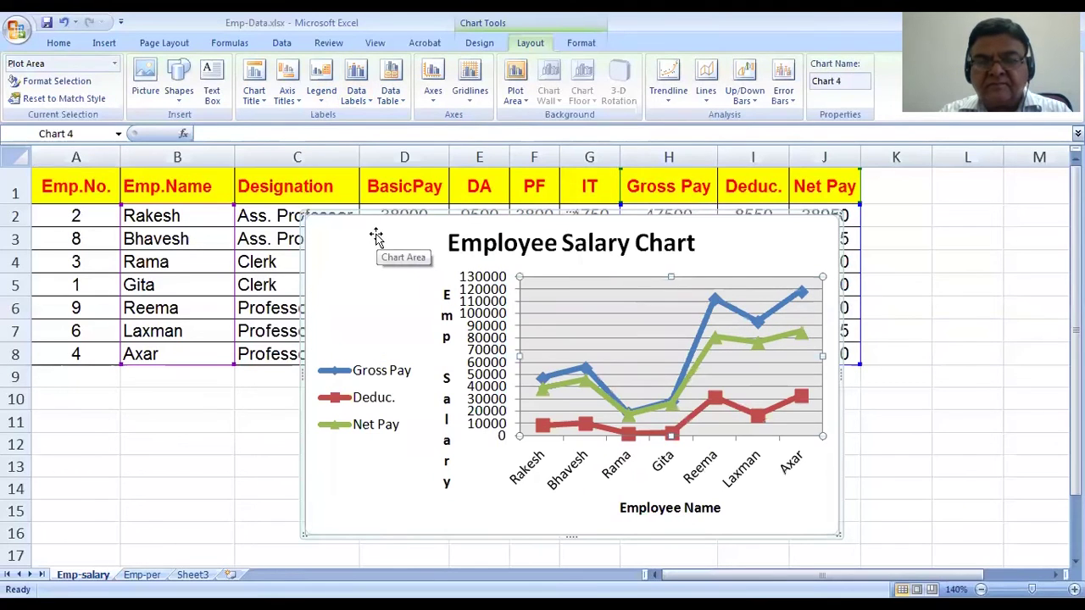
{"action": "left_click", "coordinate": [327, 96]}
{"action": "left_click", "coordinate": [364, 153]}
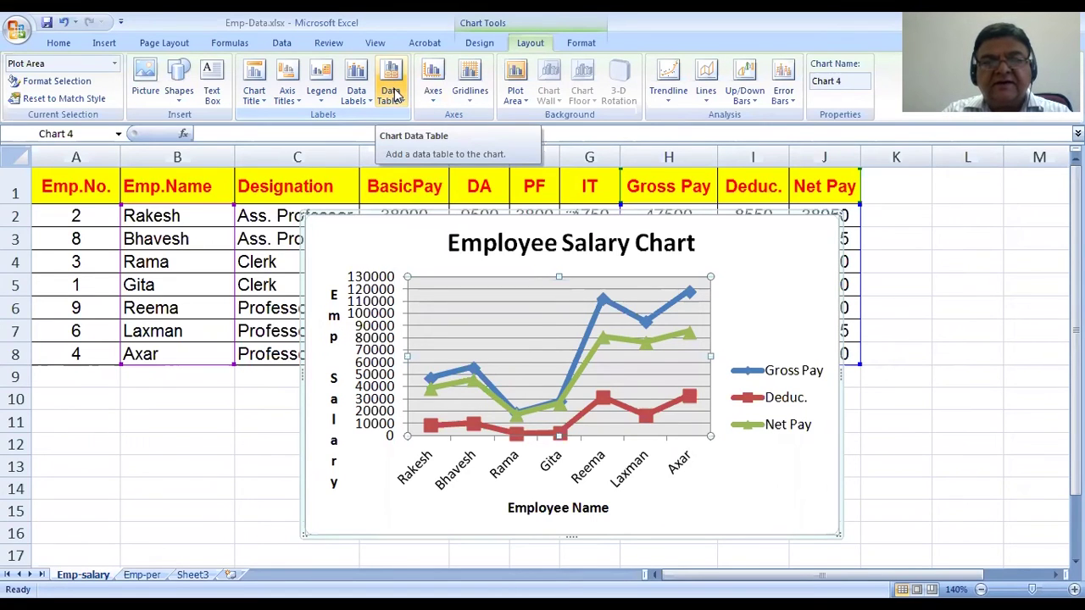
Show a data table without legend keys below the chart and move the chart clear of the pay columns.
{"action": "left_click", "coordinate": [394, 93]}
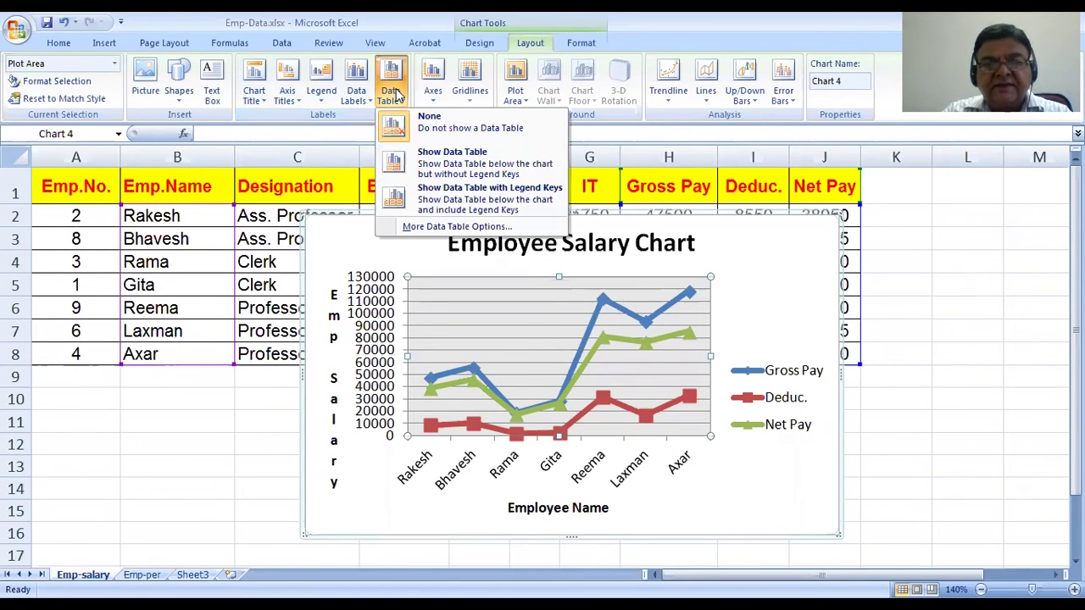
{"action": "left_click", "coordinate": [440, 163]}
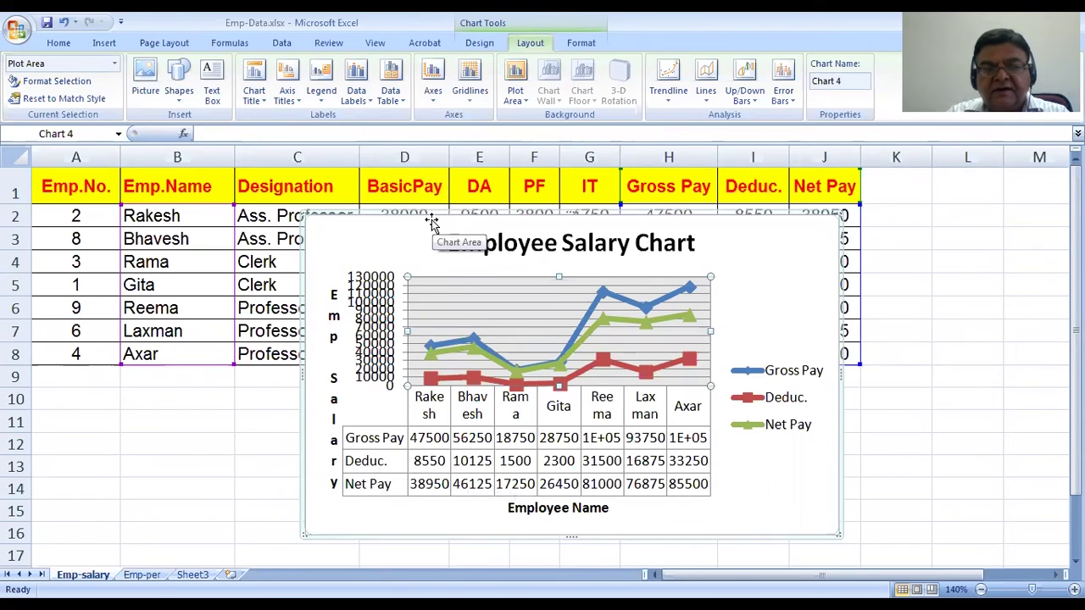
{"action": "left_click_drag", "start_coordinate": [428, 217], "coordinate": [212, 217]}
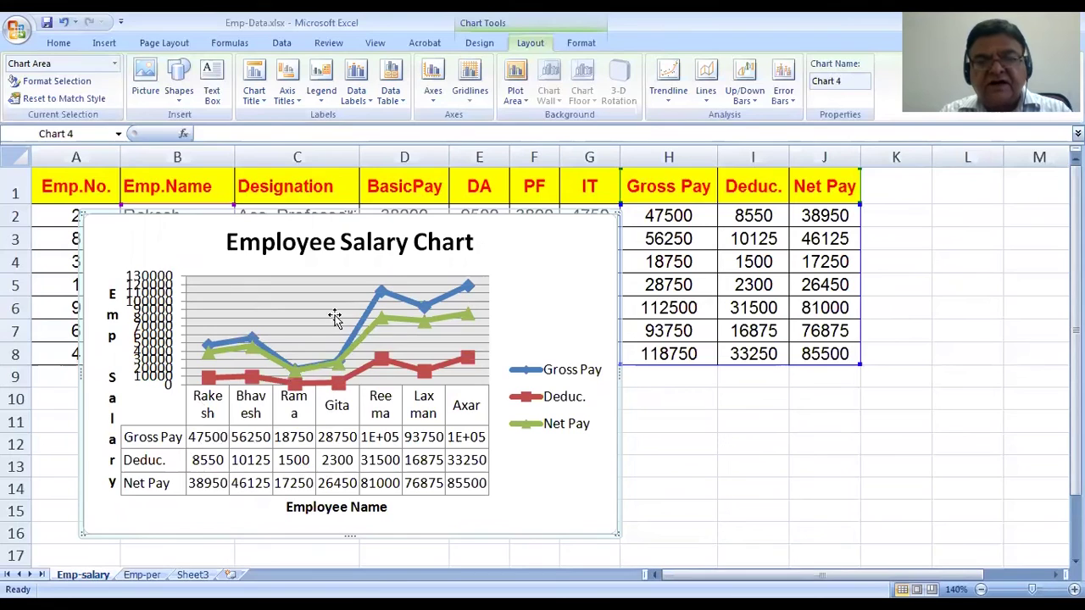
Remove the data table from the chart and move the chart back toward the middle of the sheet.
{"action": "left_click", "coordinate": [383, 303]}
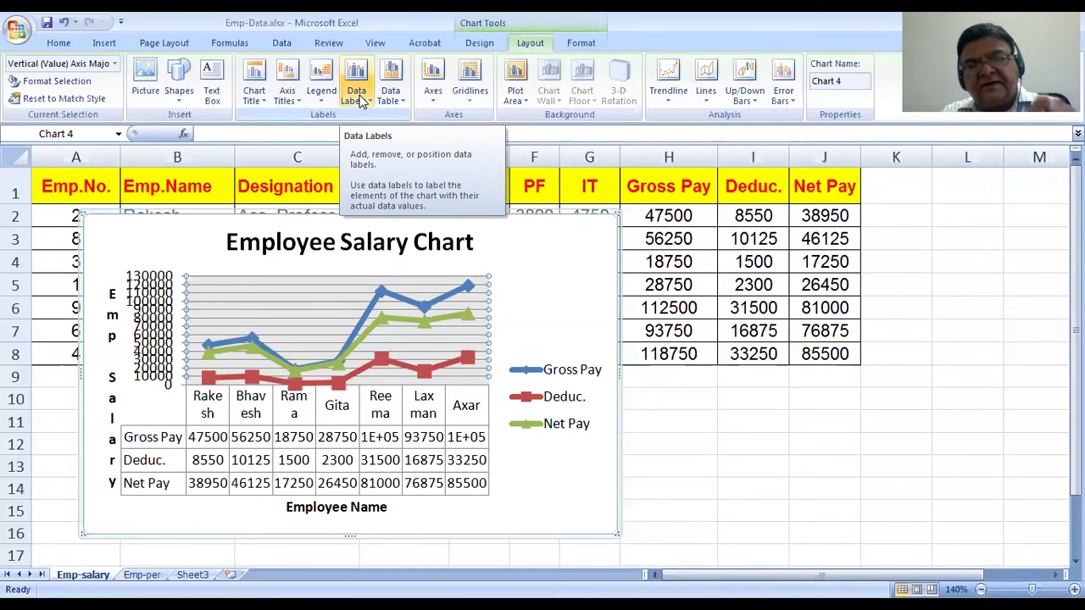
{"action": "left_click", "coordinate": [404, 105]}
{"action": "left_click", "coordinate": [450, 135]}
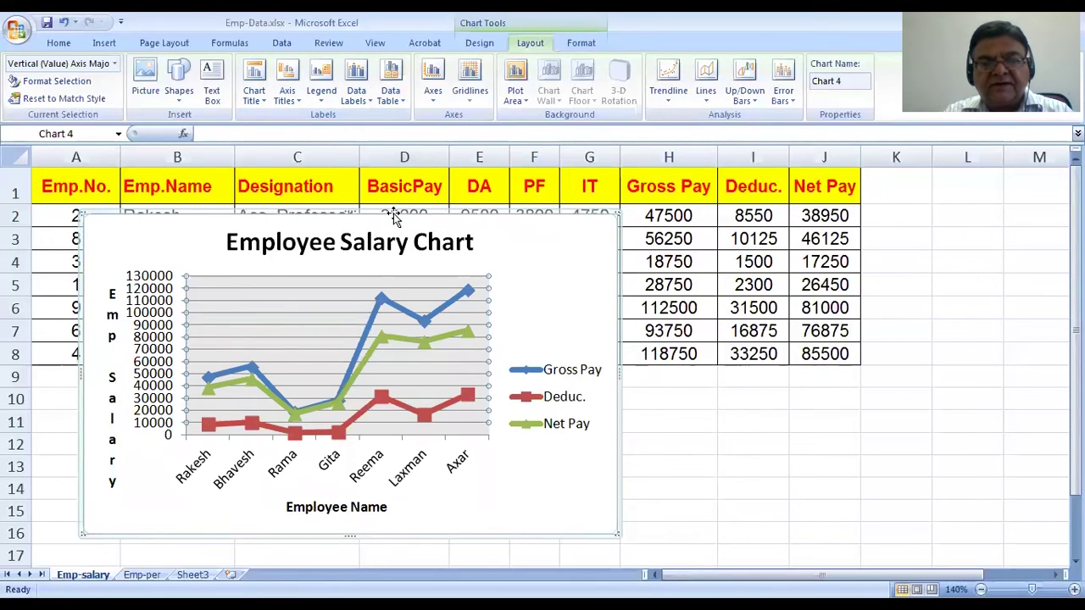
{"action": "left_click_drag", "start_coordinate": [394, 215], "coordinate": [604, 229]}
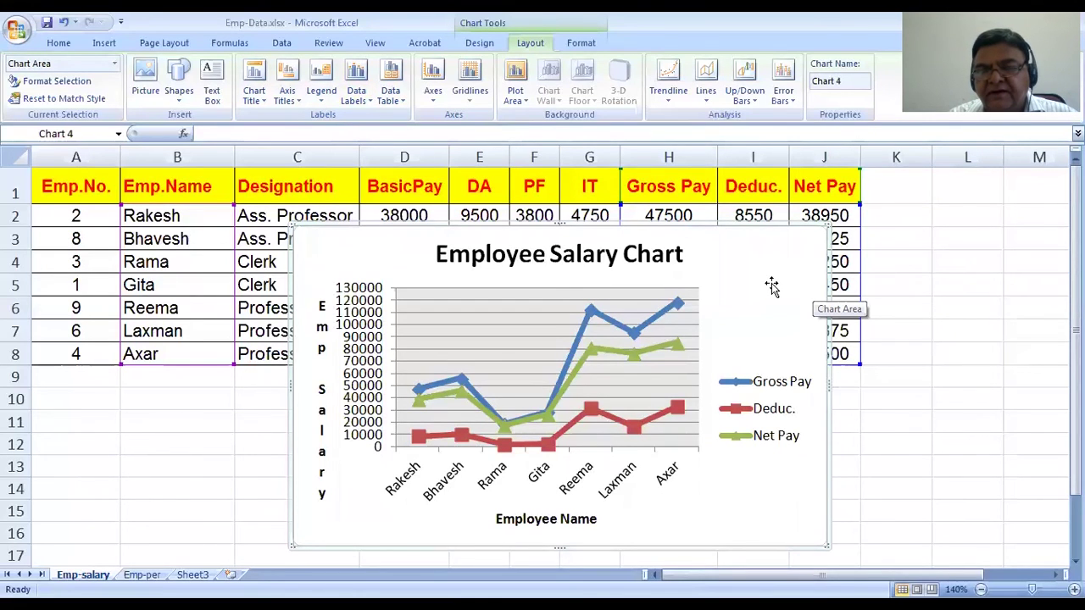
Fill the chart area with a solid light red theme color.
{"action": "right_click", "coordinate": [771, 286]}
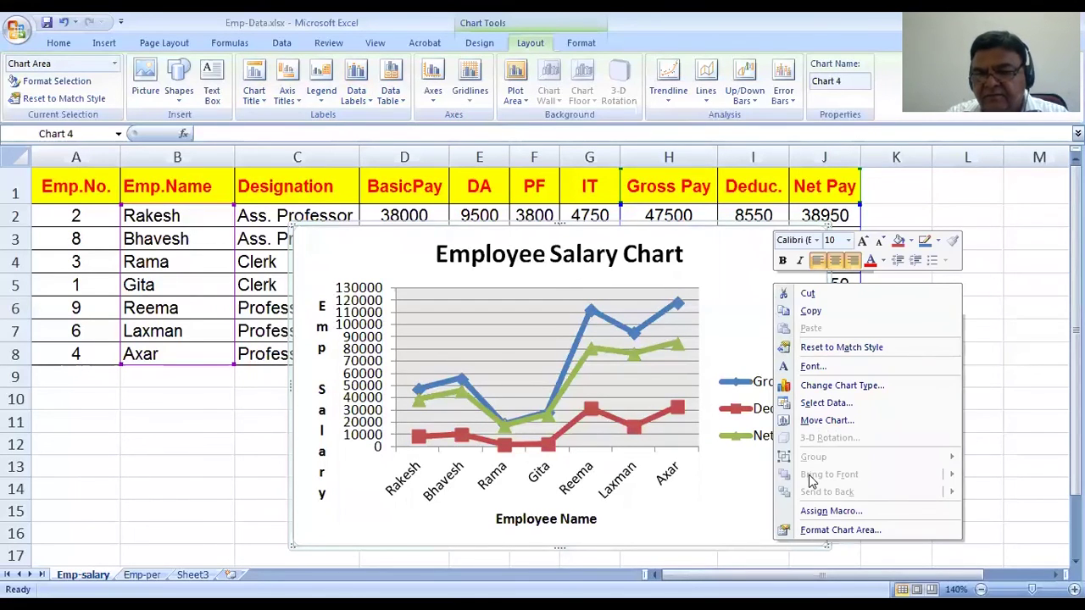
{"action": "left_click", "coordinate": [839, 530]}
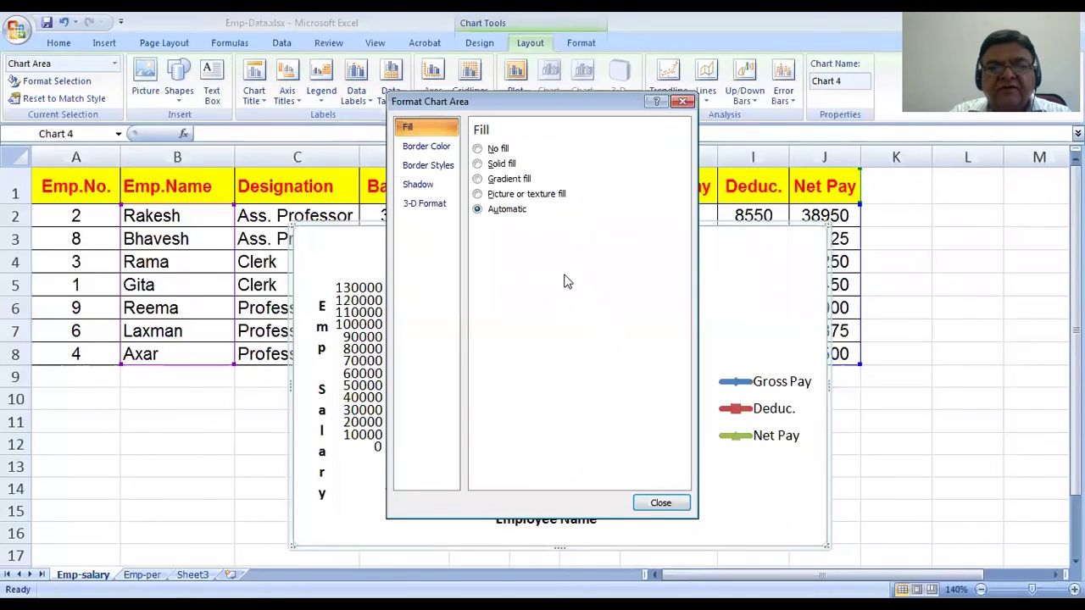
{"action": "left_click", "coordinate": [478, 165]}
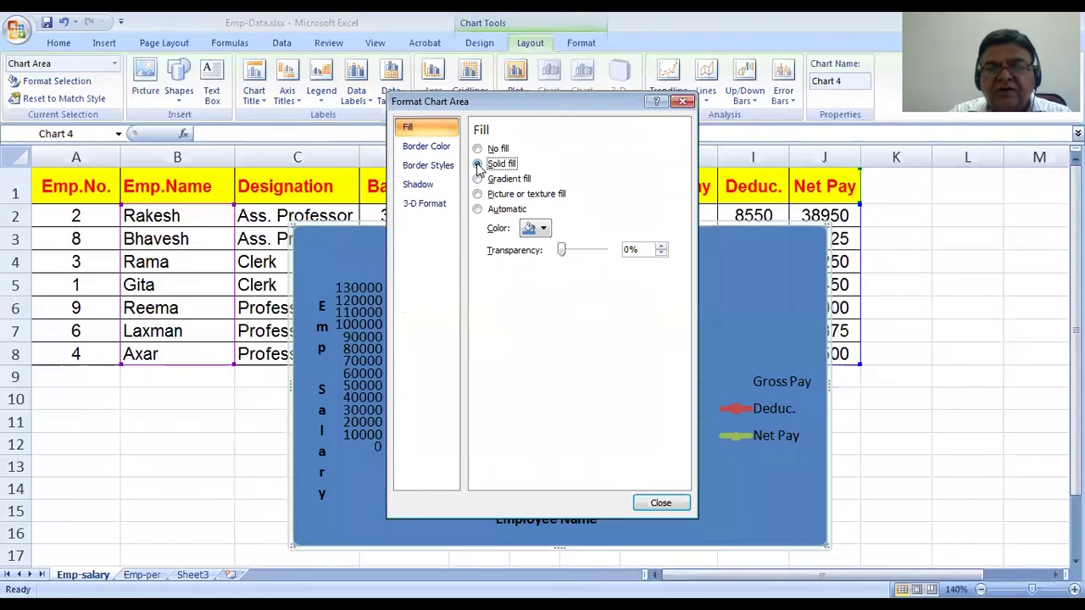
{"action": "left_click", "coordinate": [544, 229]}
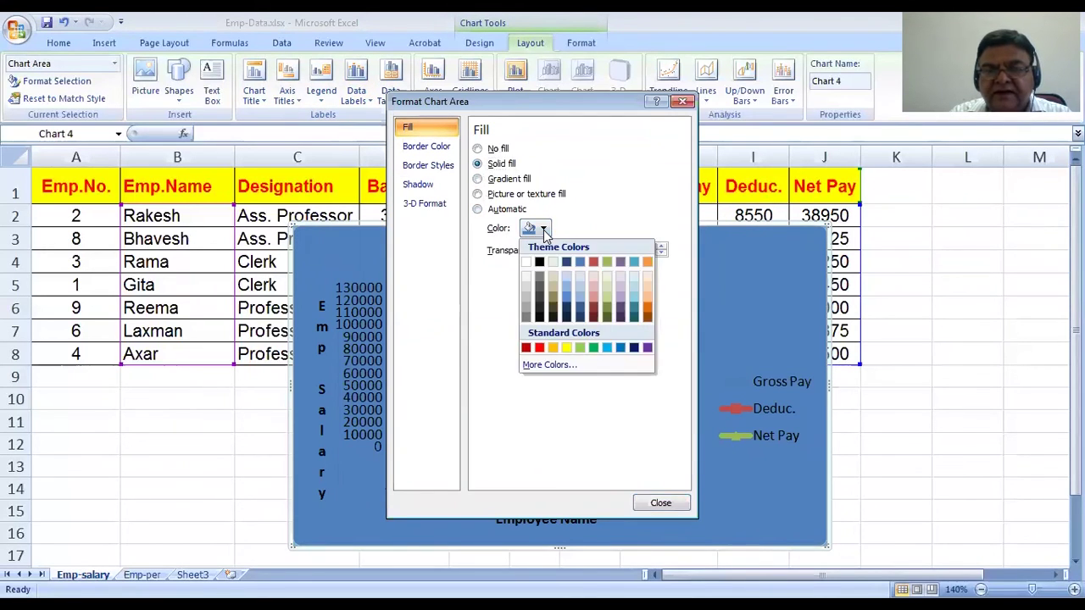
{"action": "left_click", "coordinate": [594, 300]}
{"action": "left_click", "coordinate": [670, 504]}
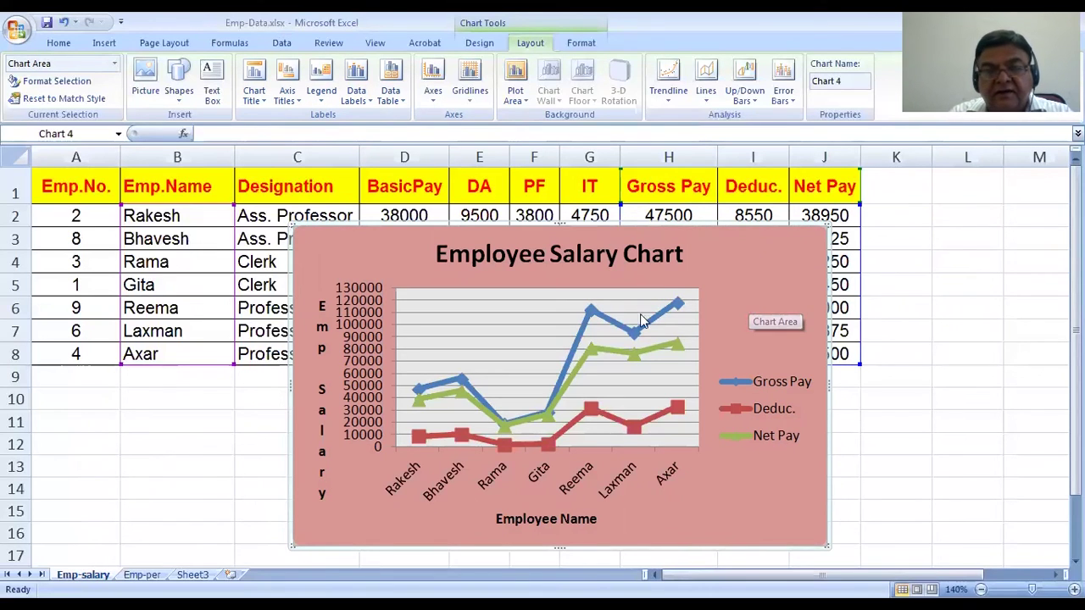
Fill the chart's plot area with a solid medium blue theme color.
{"action": "right_click", "coordinate": [521, 330]}
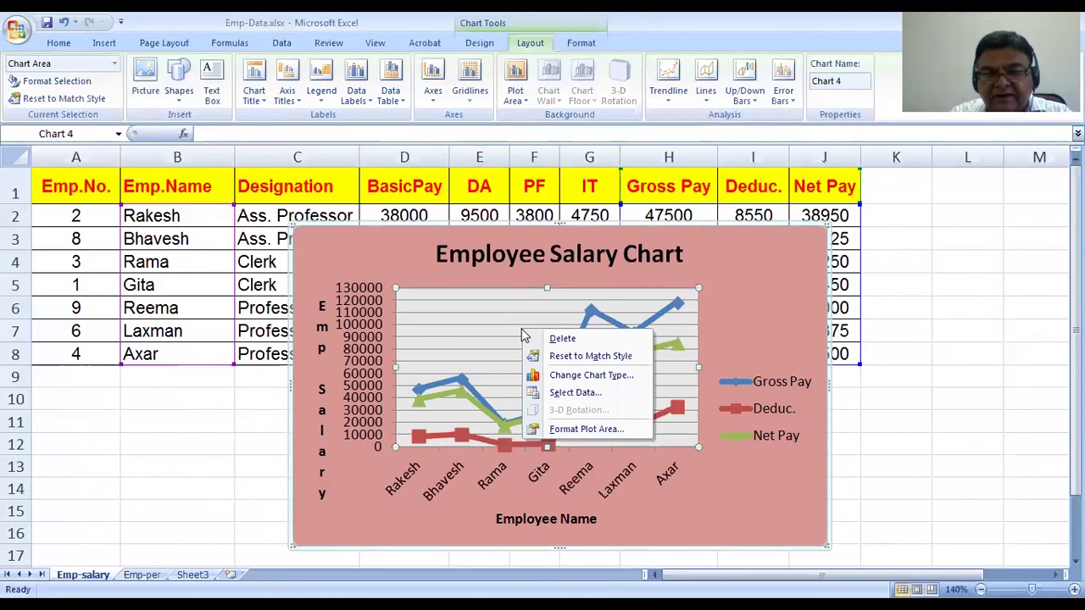
{"action": "left_click", "coordinate": [566, 432]}
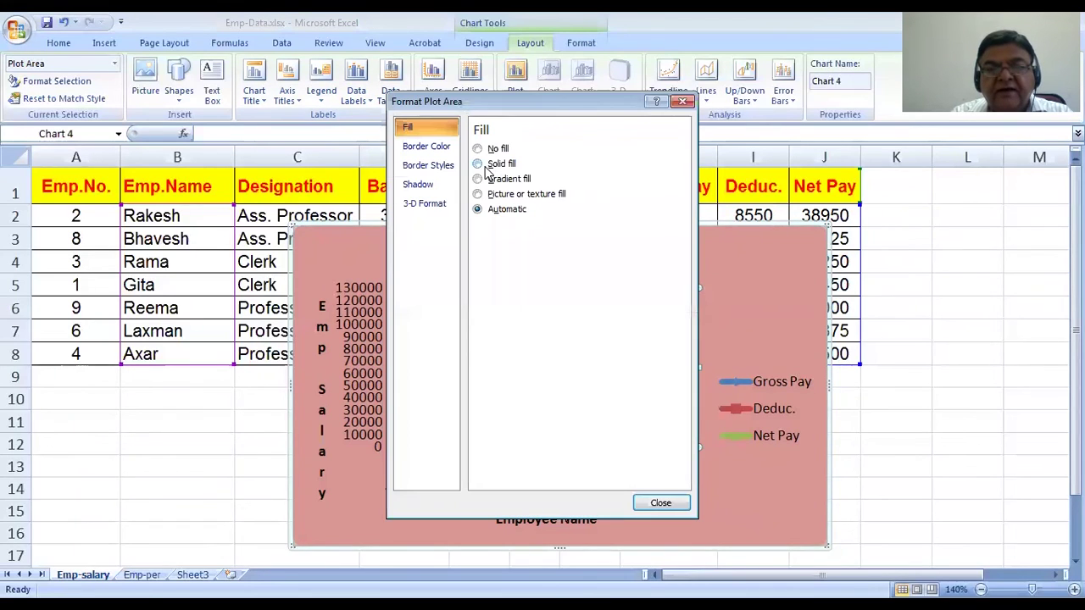
{"action": "left_click", "coordinate": [480, 164]}
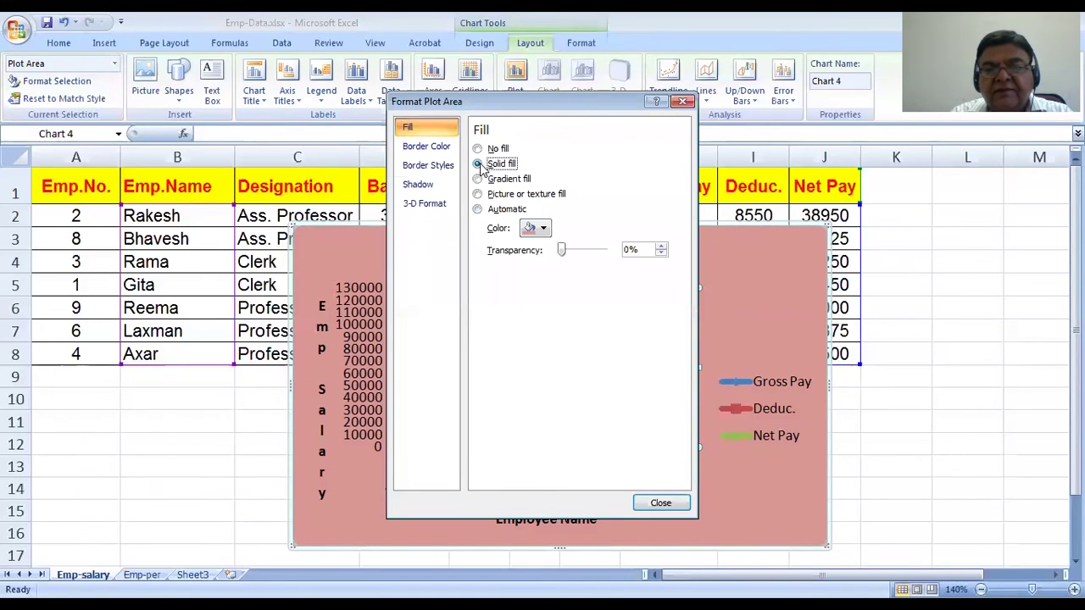
{"action": "left_click", "coordinate": [543, 229]}
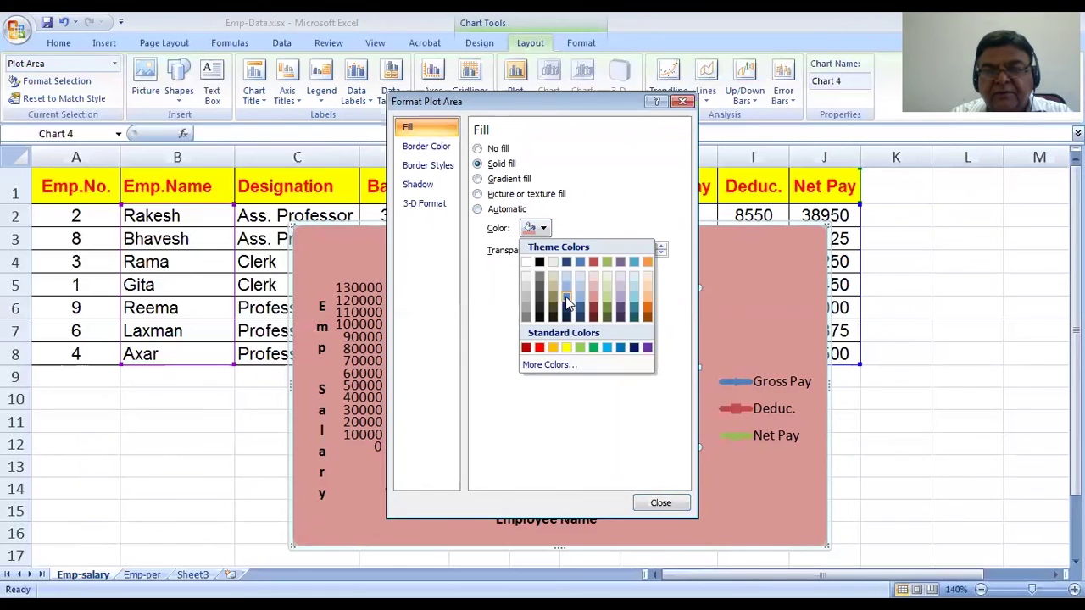
{"action": "left_click", "coordinate": [566, 303]}
{"action": "left_click", "coordinate": [658, 504]}
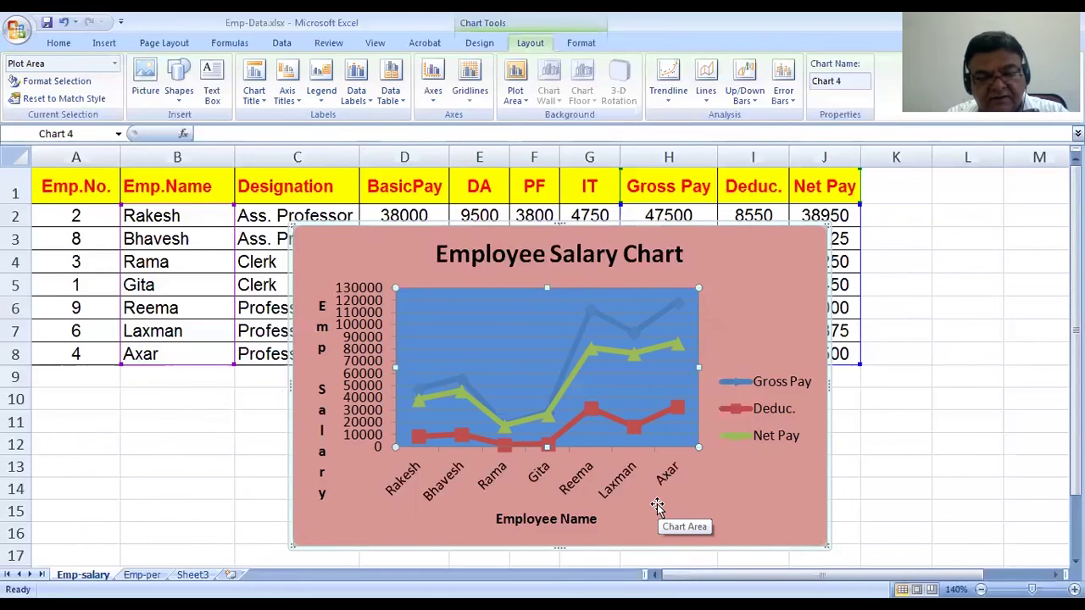
Undo the plot area and chart area fill changes.
{"action": "key", "text": "ctrl+z"}
{"action": "key", "text": "ctrl+z"}
{"action": "key", "text": "ctrl+z"}
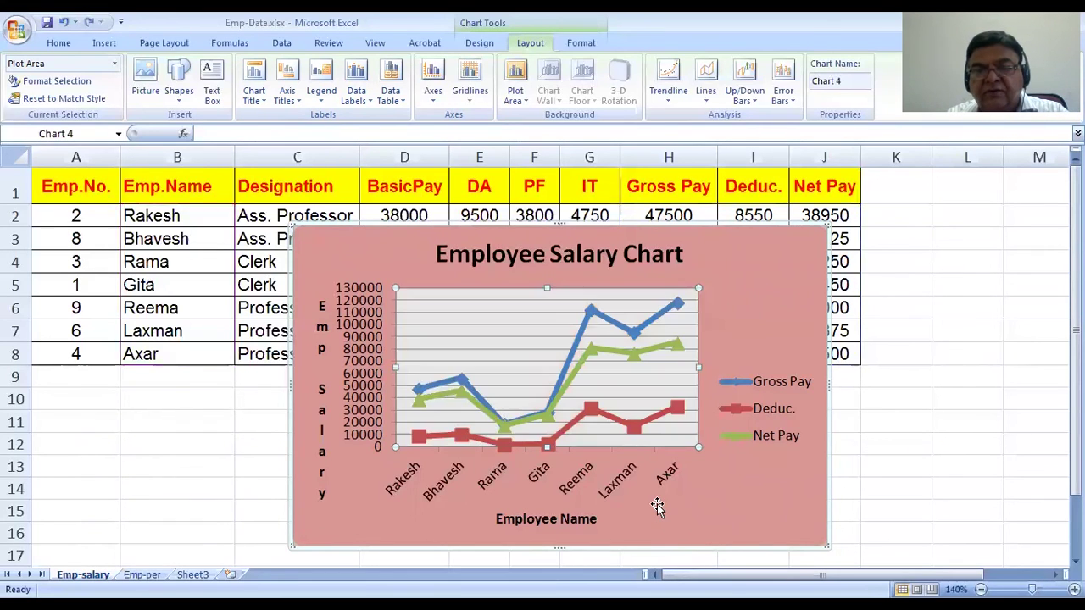
{"action": "key", "text": "ctrl+z"}
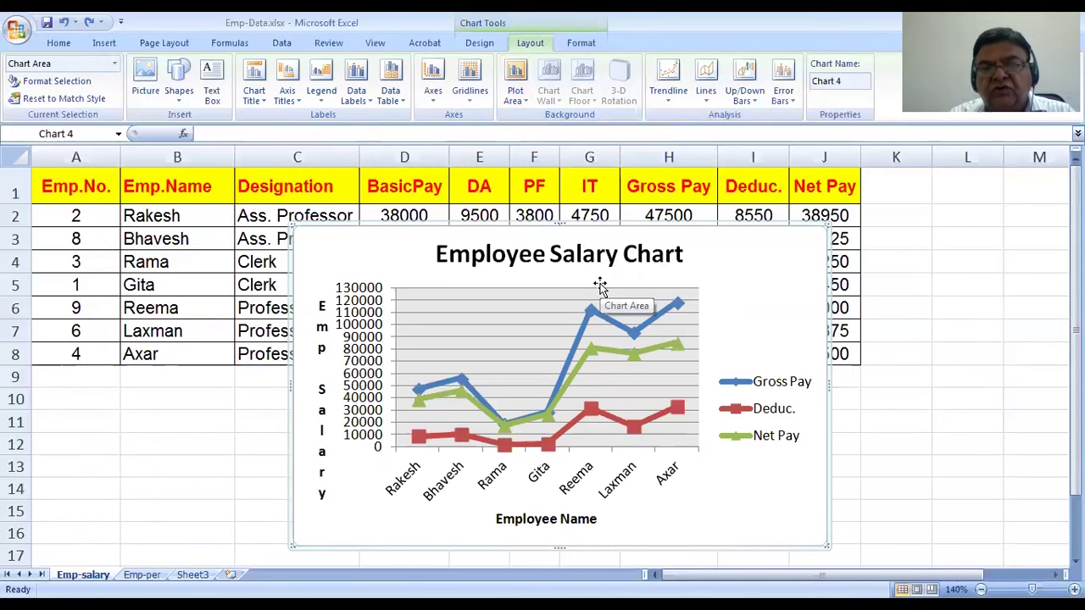
Delete the whole employee salary line chart from the Emp-salary sheet.
{"action": "left_click", "coordinate": [607, 227]}
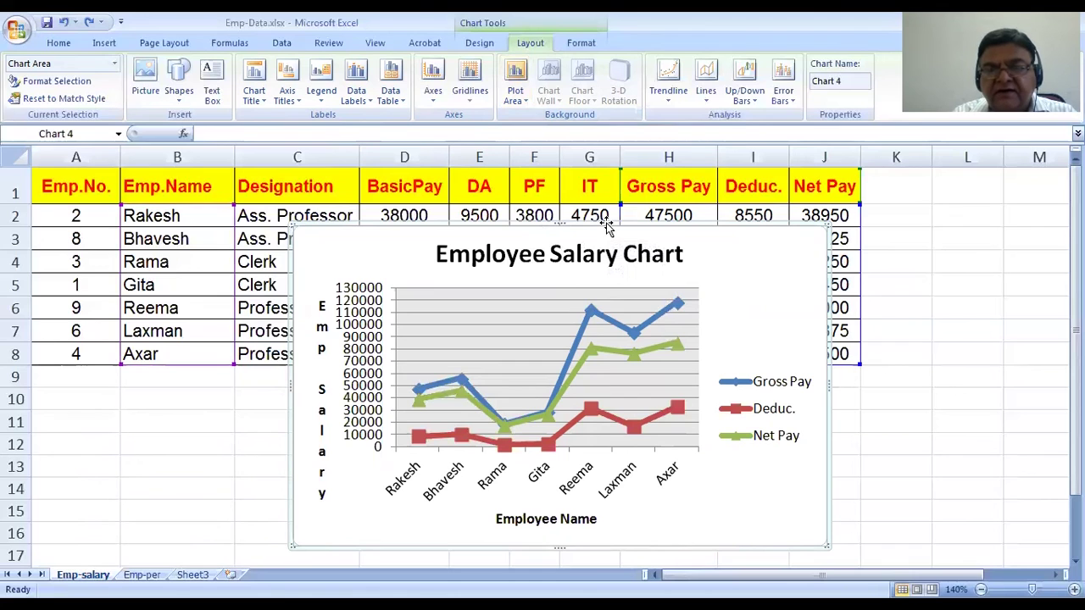
{"action": "key", "text": "Delete"}
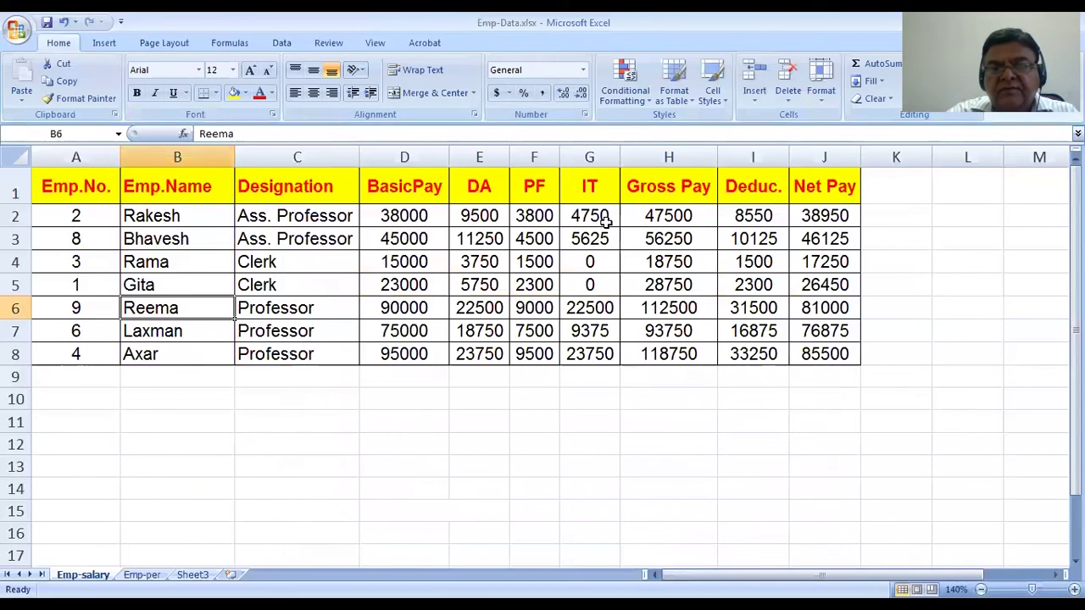
Examine the available chart types in the Insert Chart dialog, and close it without inserting a chart.
{"action": "left_click", "coordinate": [105, 43]}
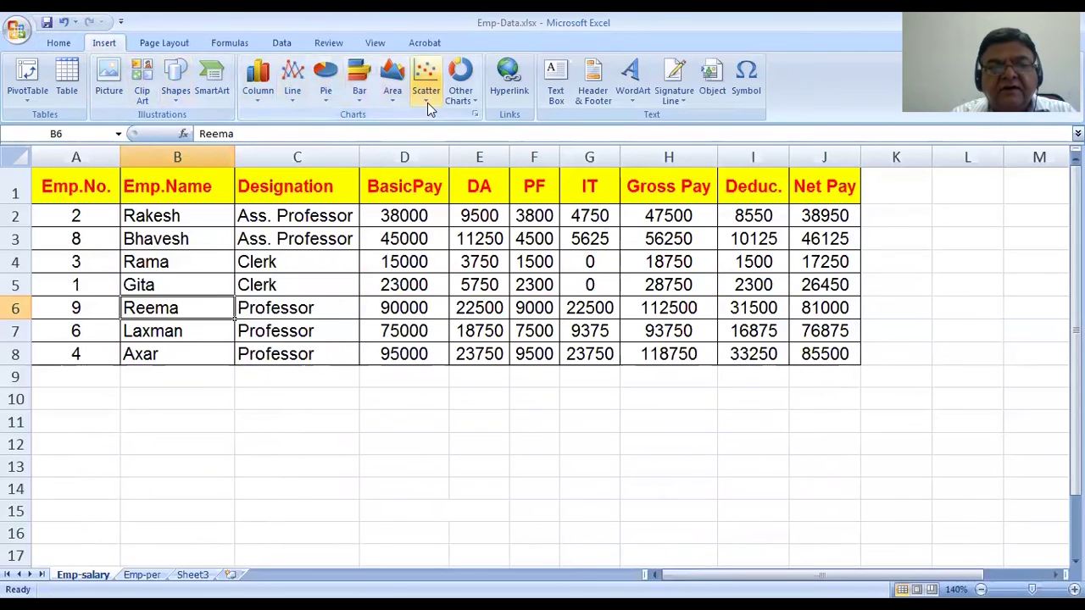
{"action": "left_click", "coordinate": [474, 113]}
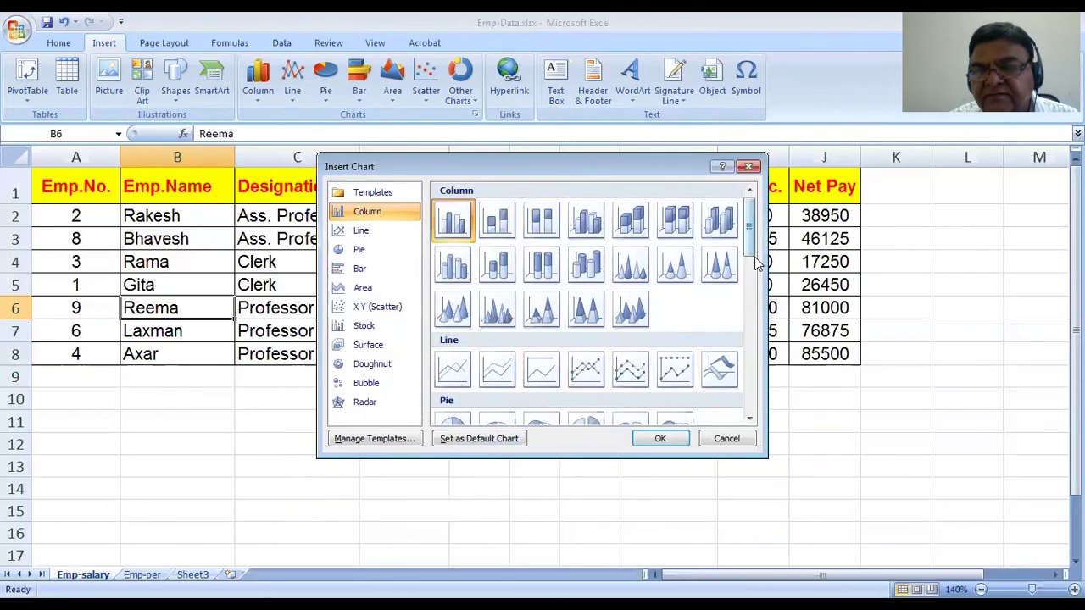
{"action": "left_click_drag", "start_coordinate": [751, 244], "coordinate": [747, 204]}
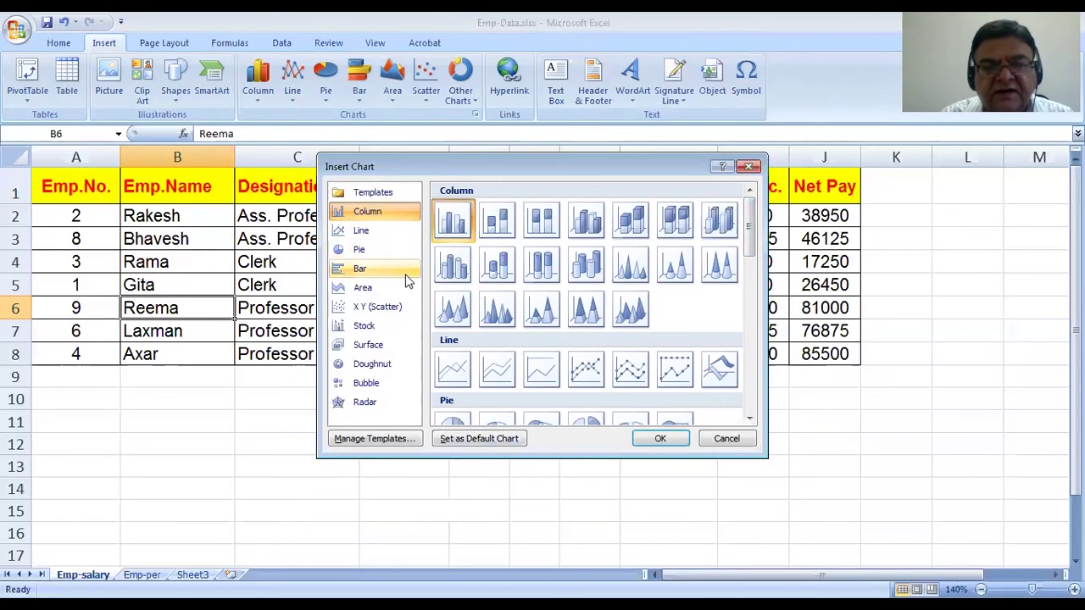
{"action": "left_click", "coordinate": [749, 166]}
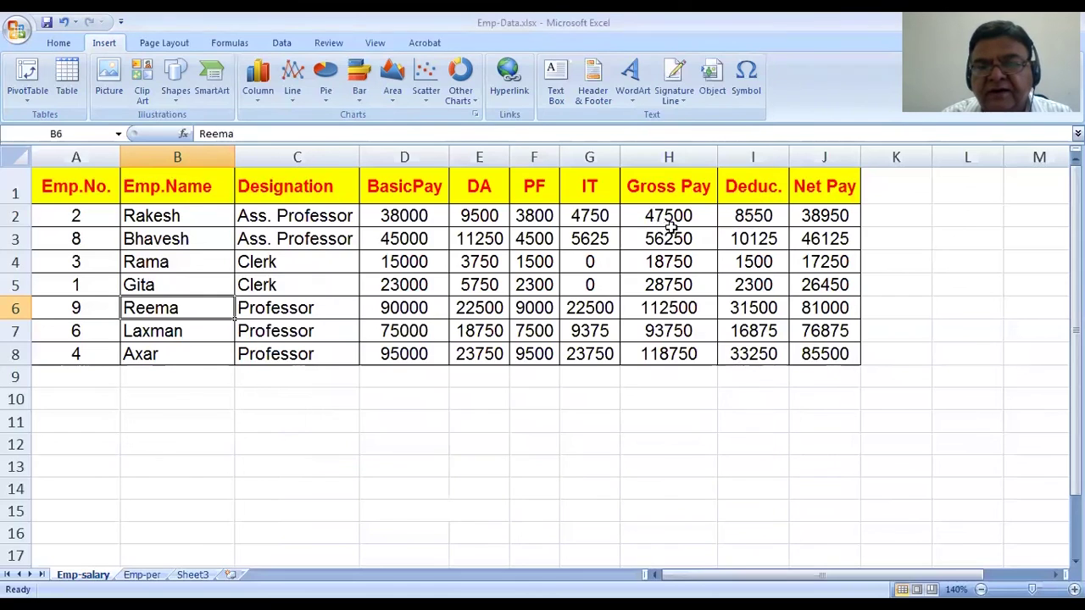
Insert a basic 2-D pie chart from the Net Pay values in J2:J8.
{"action": "left_click", "coordinate": [809, 215]}
{"action": "left_click_drag", "start_coordinate": [810, 216], "coordinate": [816, 352]}
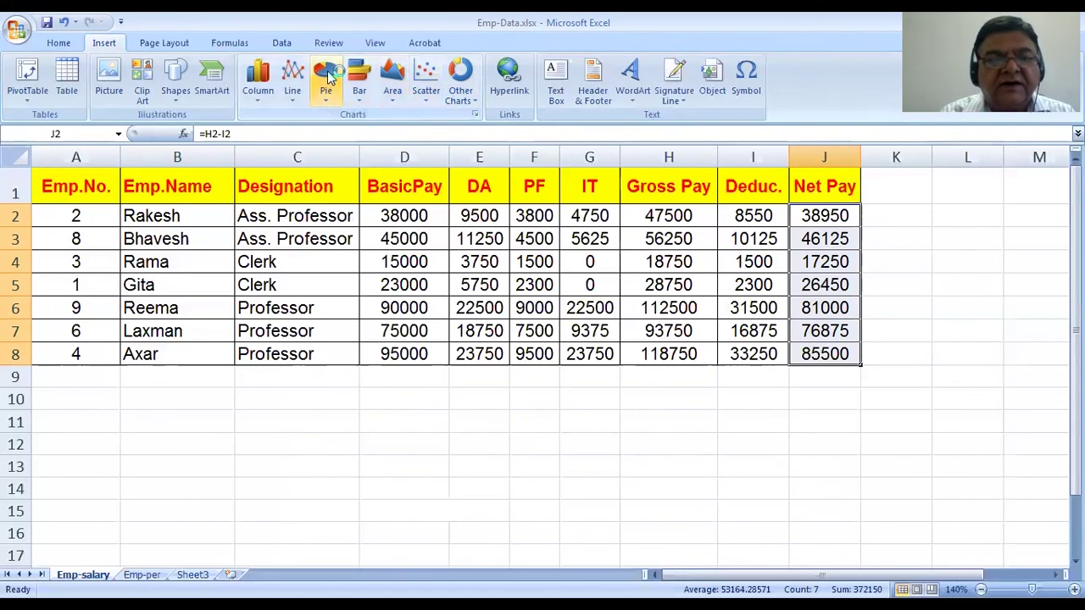
{"action": "left_click", "coordinate": [331, 74]}
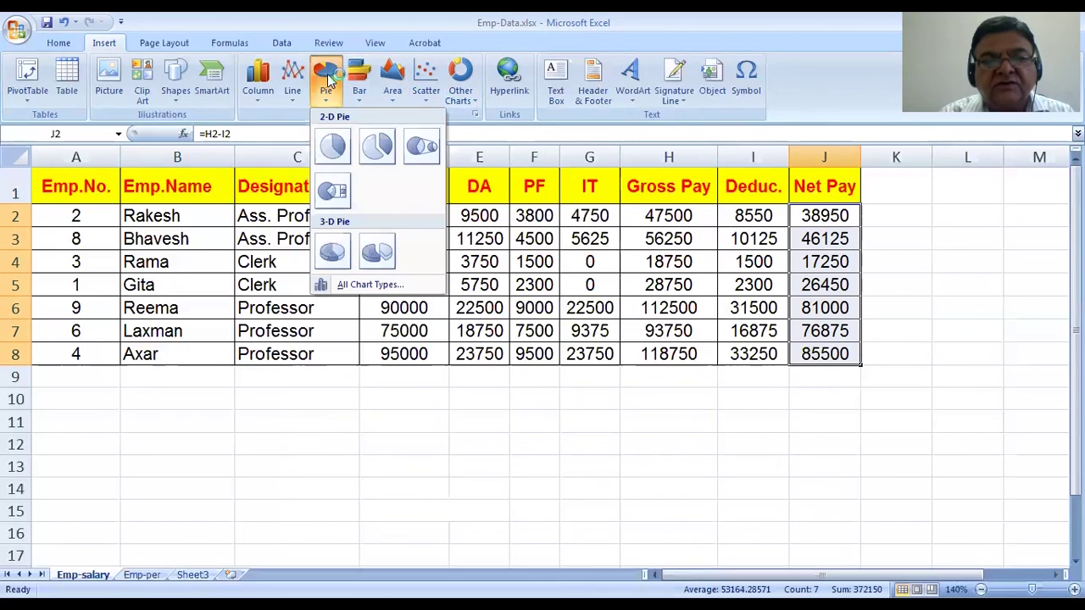
{"action": "left_click", "coordinate": [329, 149]}
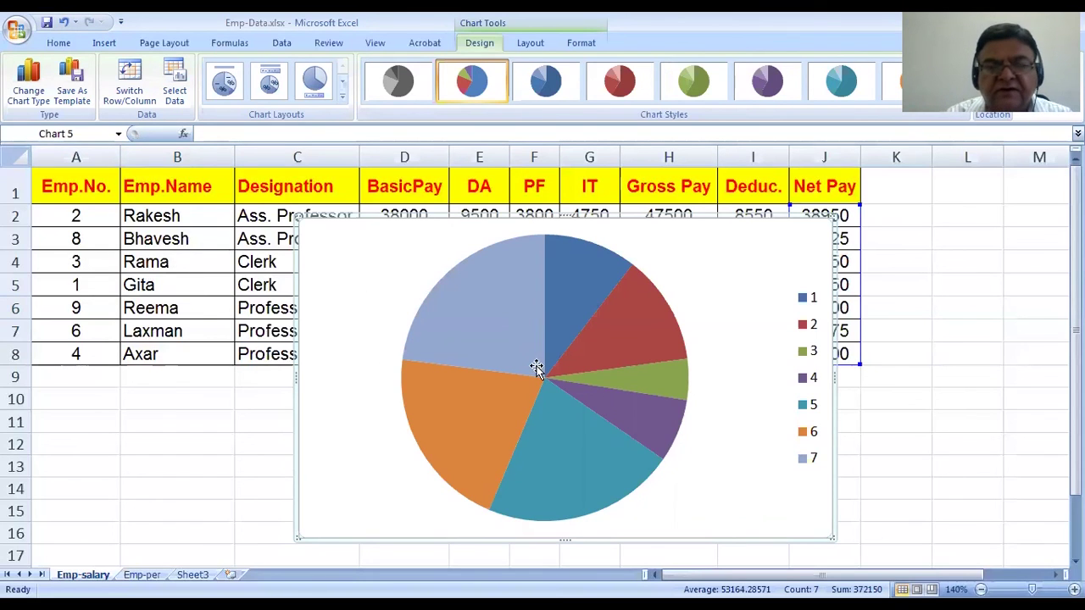
Pull the orange slice (point 6) and the red slice (point 2) outward from the pie.
{"action": "mouse_move", "coordinate": [476, 381]}
{"action": "mouse_move", "coordinate": [475, 407]}
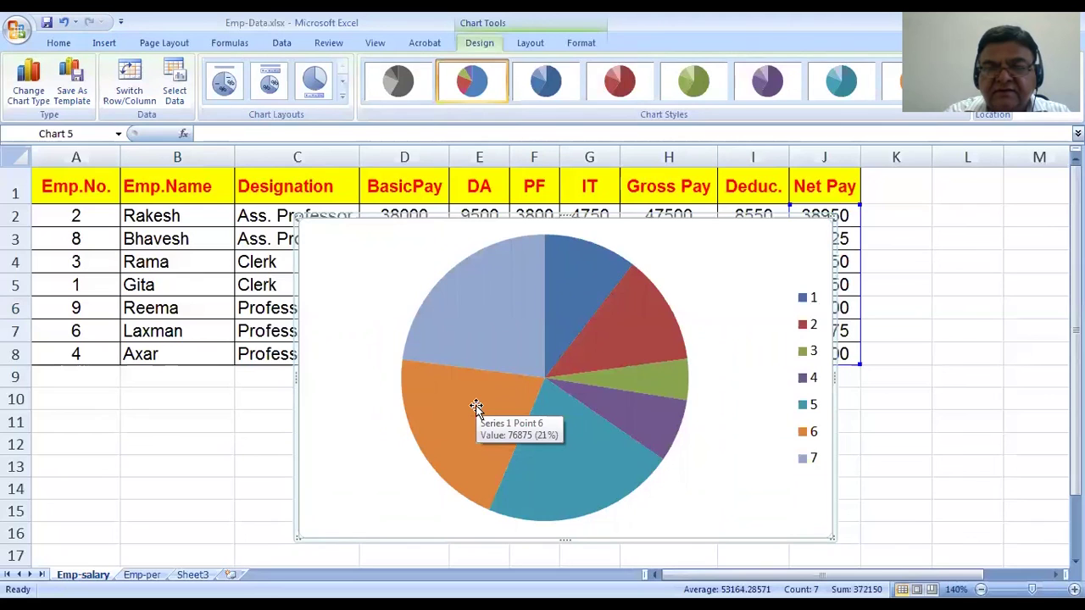
{"action": "left_click", "coordinate": [475, 407]}
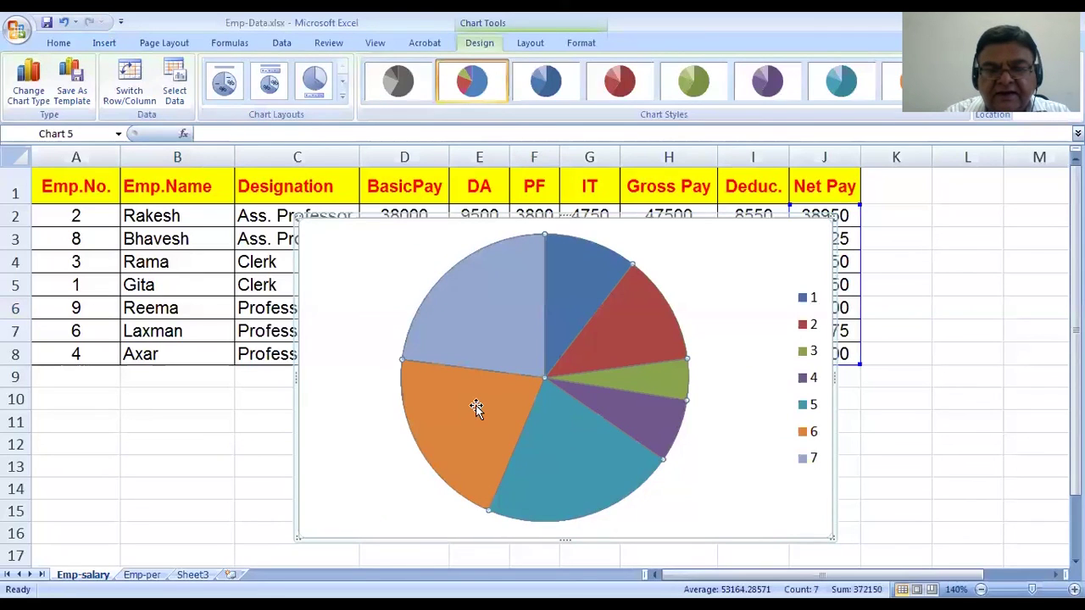
{"action": "left_click_drag", "start_coordinate": [461, 416], "coordinate": [462, 417]}
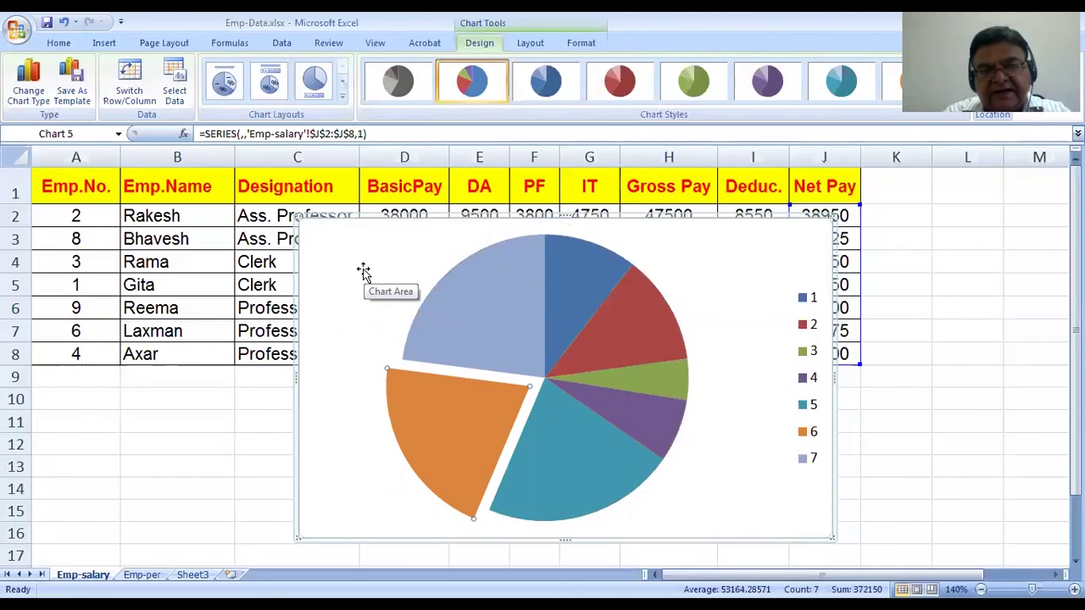
{"action": "left_click", "coordinate": [634, 343]}
{"action": "left_click_drag", "start_coordinate": [635, 343], "coordinate": [670, 320]}
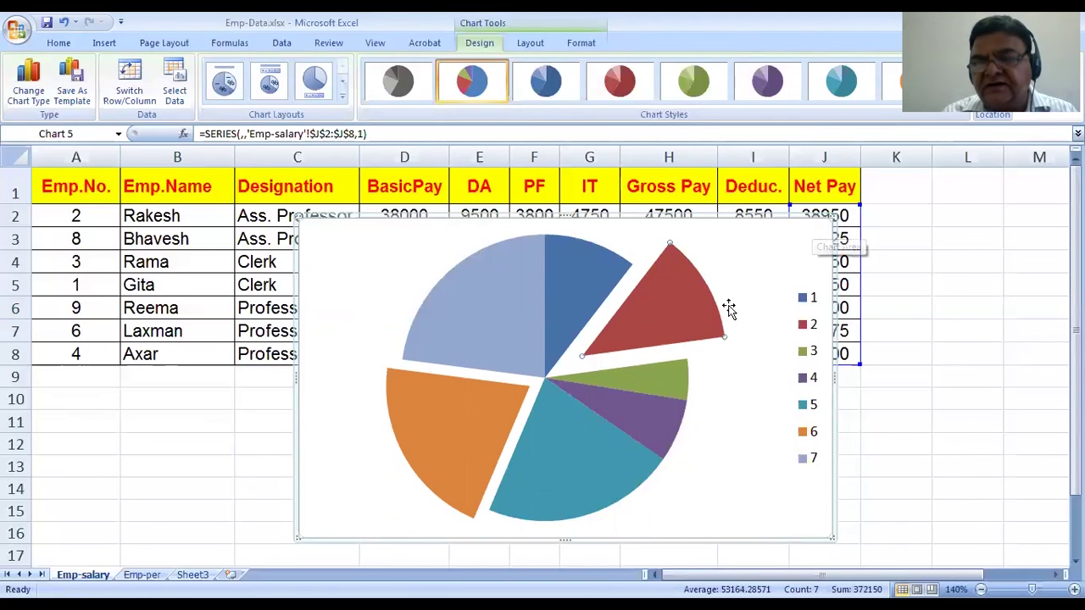
Delete the red pie slice's series and the remaining empty chart from the sheet.
{"action": "key", "text": "Delete"}
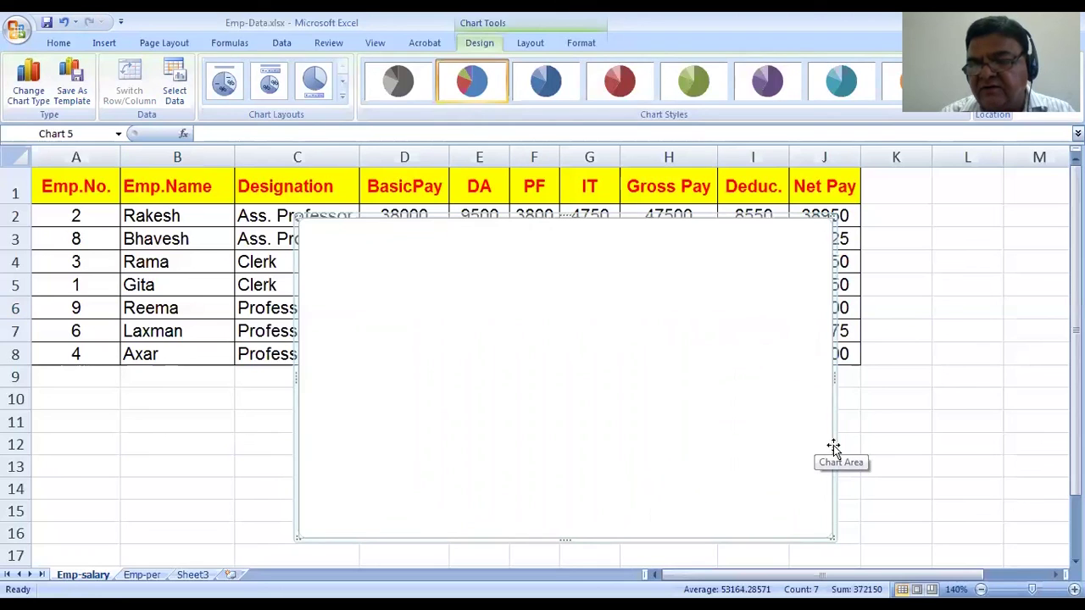
{"action": "key", "text": "Delete"}
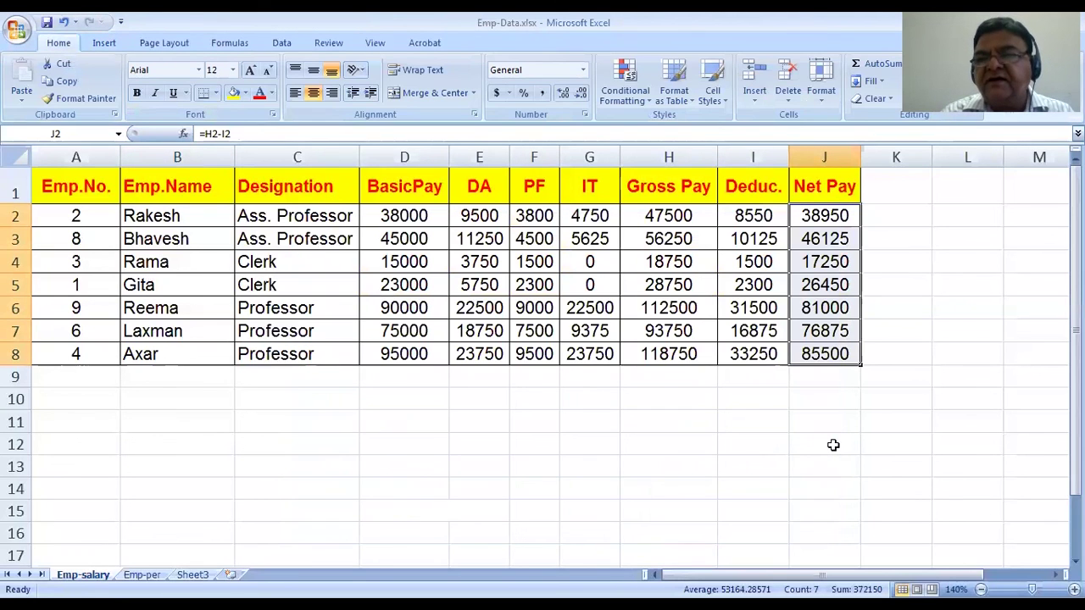